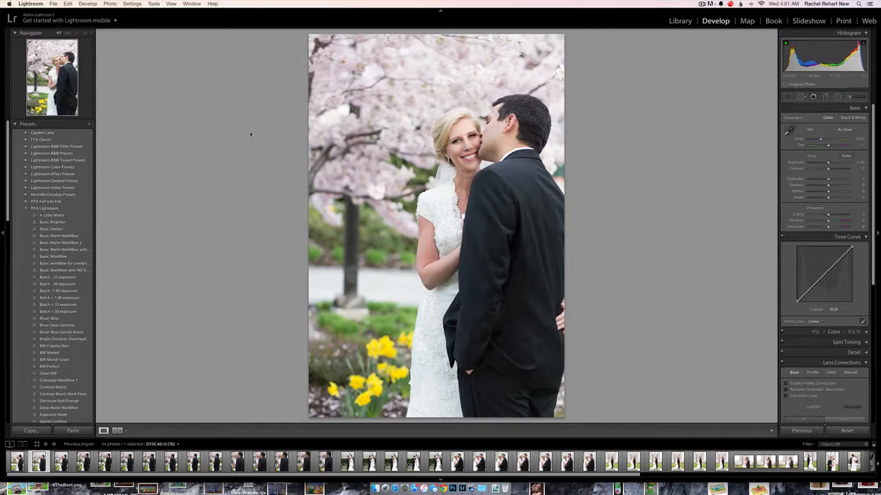
# - Apply the PPA Lightroom preset whose name begins "Basic workflow for overbri…" to the wedding photo DYSC4610.CR2
pyautogui.click(83, 265)
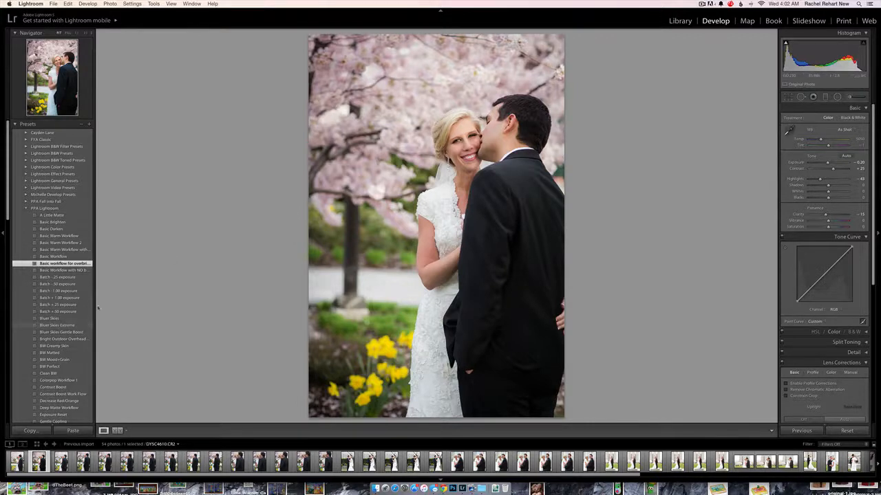
pyautogui.scroll(-1, 72, 312)
pyautogui.scroll(-3, 72, 313)
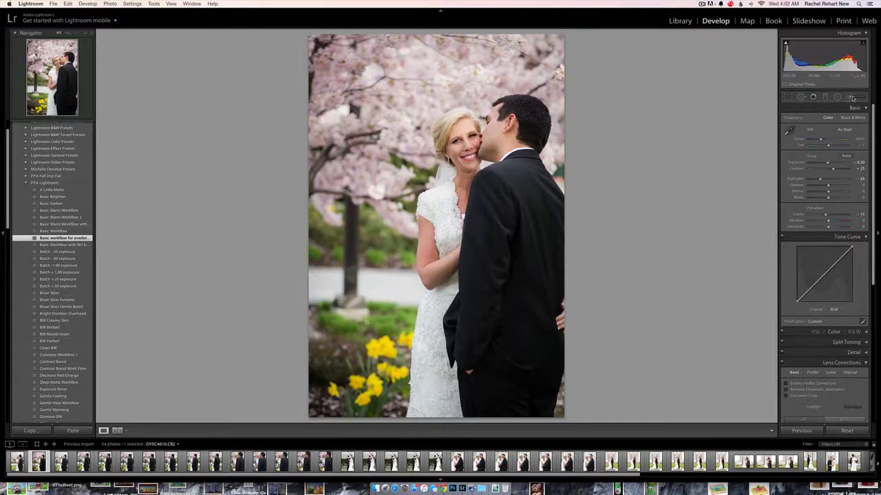
# - Brighten the couple's faces in DYSC4610.CR2 with an adjustment brush using the PPA Dodge effect, and toggle the edit pin display
pyautogui.click(851, 97)
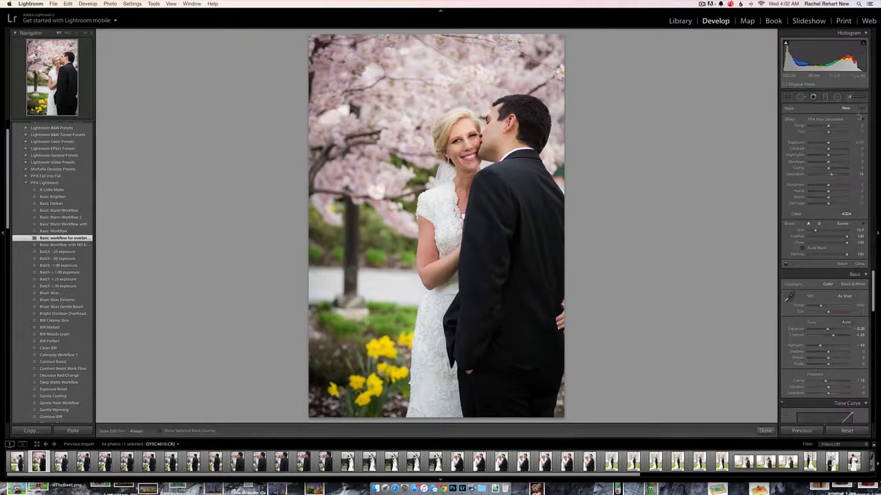
pyautogui.click(847, 121)
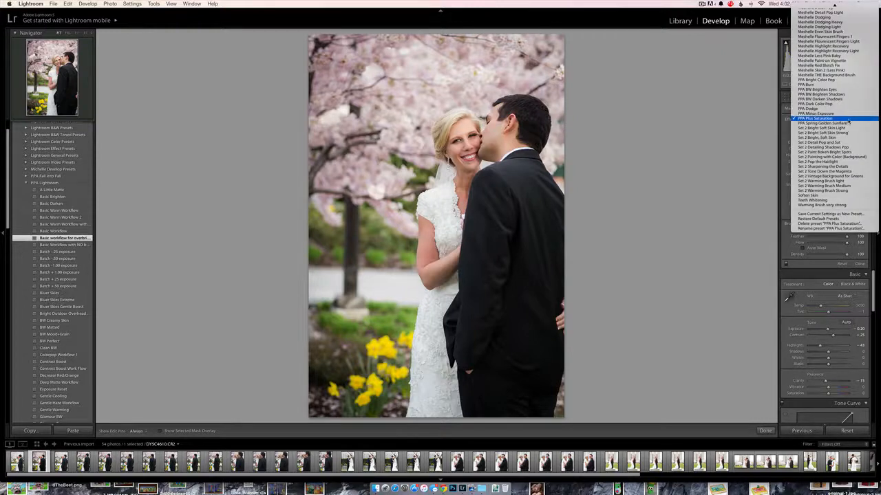
pyautogui.click(846, 109)
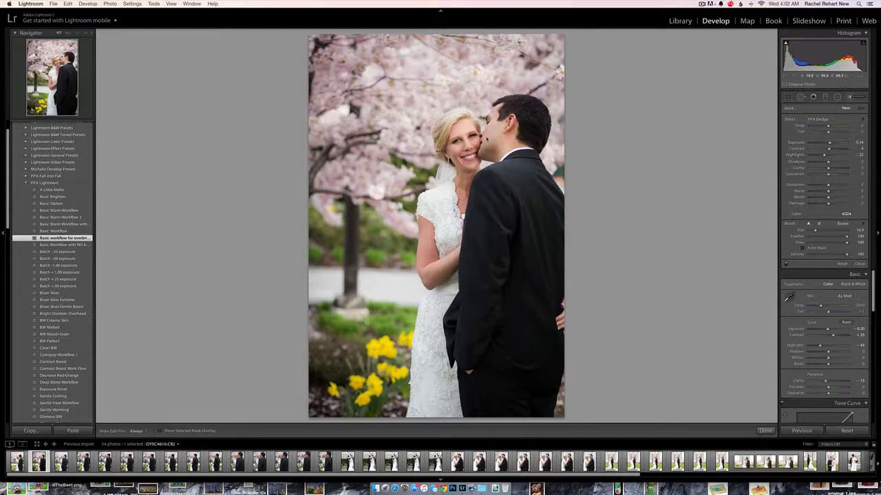
pyautogui.click(480, 150)
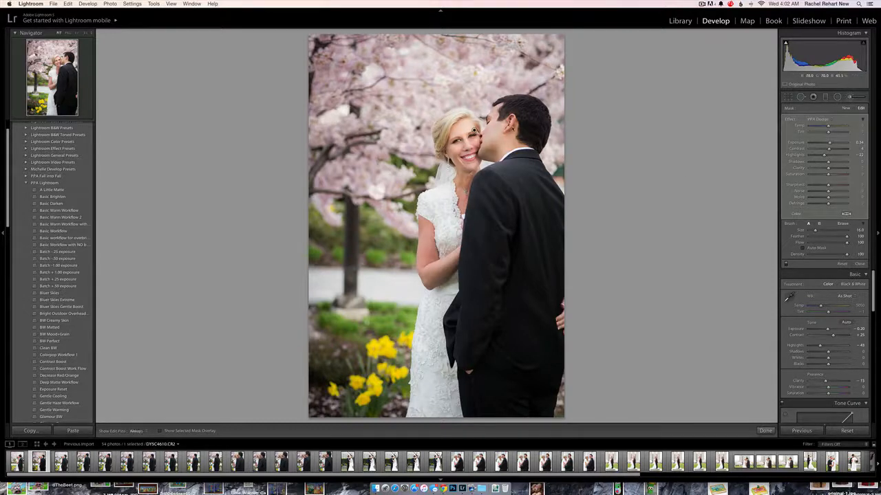
pyautogui.press('h')
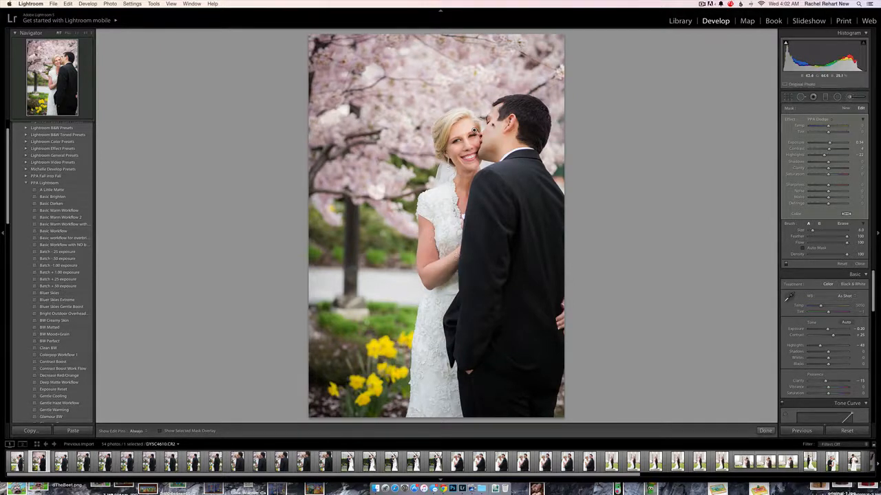
pyautogui.press('h')
pyautogui.press('h')
pyautogui.press('h')
pyautogui.press('h')
pyautogui.press('h')
pyautogui.click(791, 97)
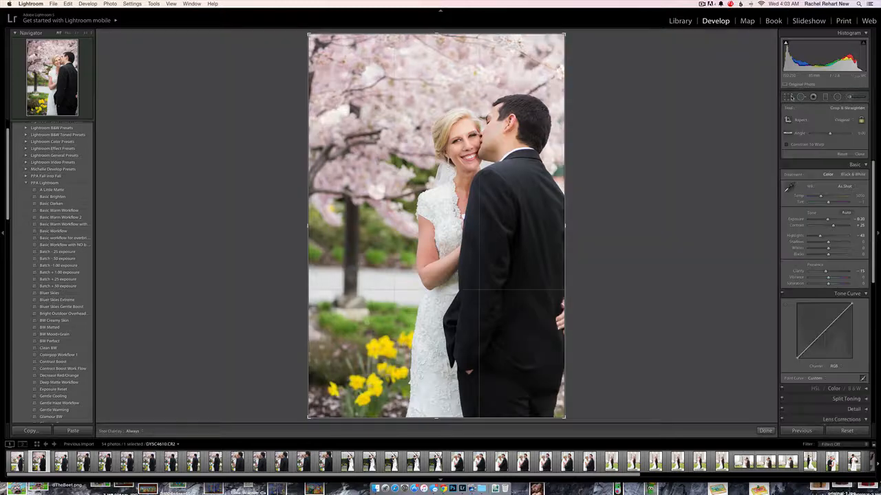
pyautogui.click(791, 97)
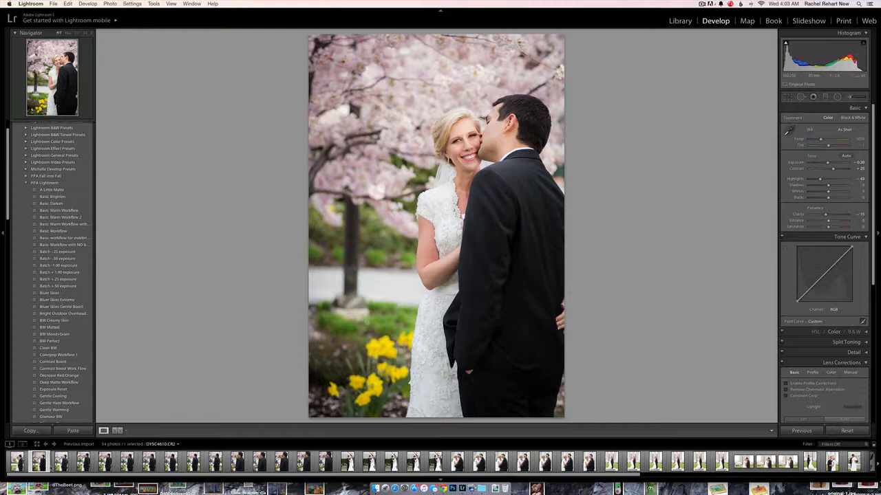
pyautogui.click(58, 464)
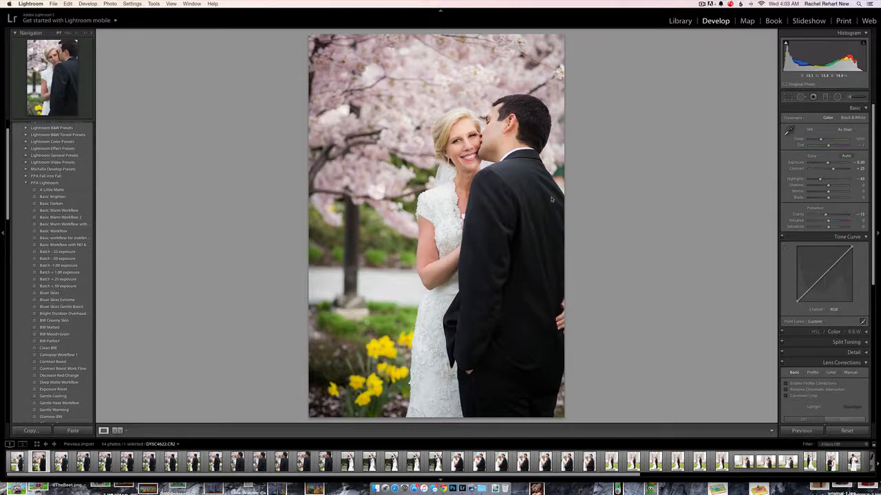
# - Copy the develop settings without local adjustments, spot removal and crop, and paste them onto the previous photo, DYSC4609.CR2
pyautogui.press('super+shift+c')
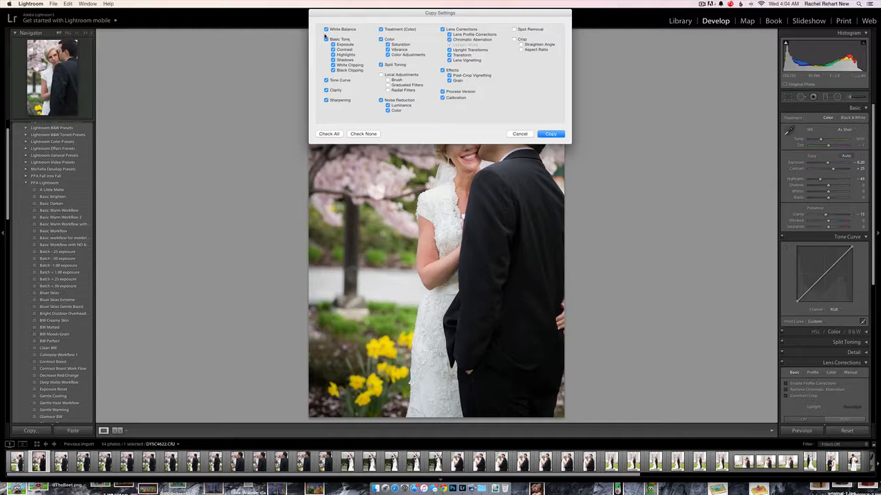
pyautogui.click(555, 134)
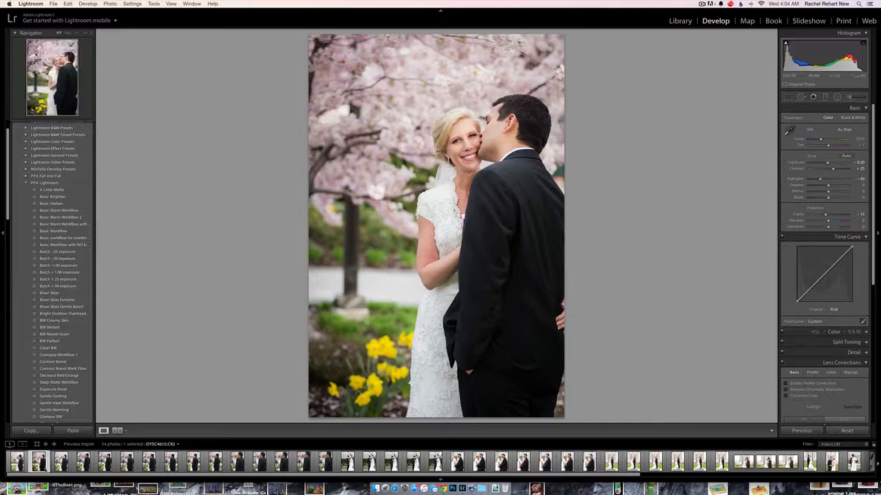
pyautogui.press('Left')
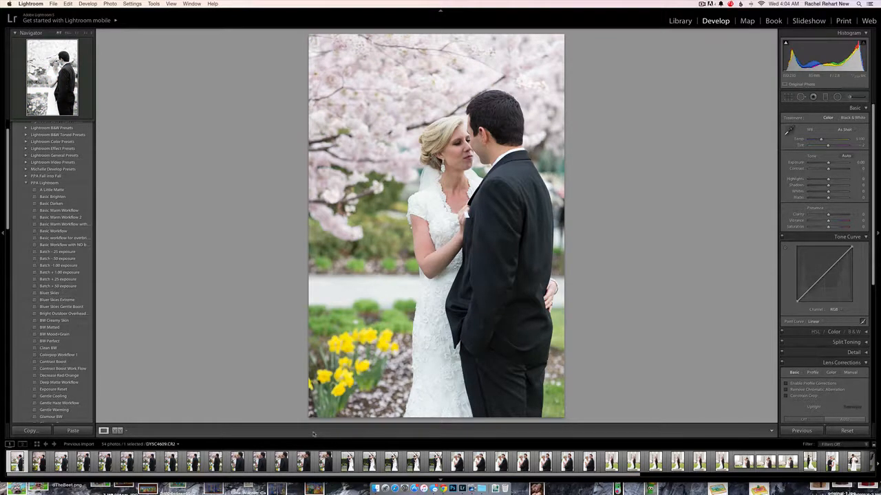
pyautogui.press('super+z')
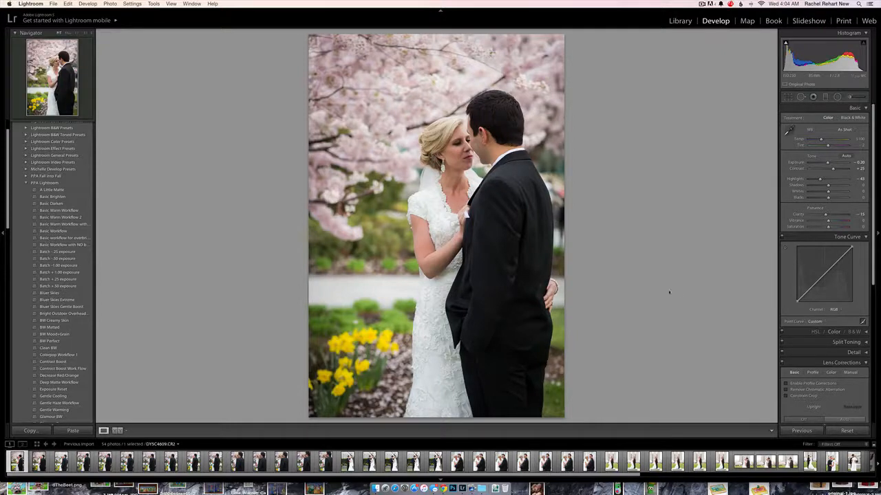
# - Paint over the couple's faces in DYSC4609.CR2 with a PPA Dodge adjustment brush enlarged to size 13
pyautogui.click(850, 98)
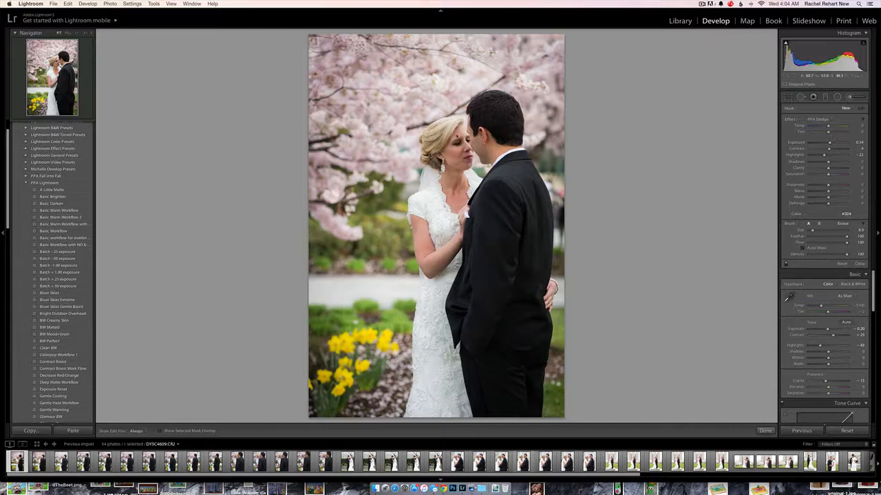
pyautogui.press(']')
pyautogui.press(']')
pyautogui.press(']')
pyautogui.press(']')
pyautogui.press(']')
pyautogui.moveTo(483, 126); pyautogui.dragTo(466, 206)
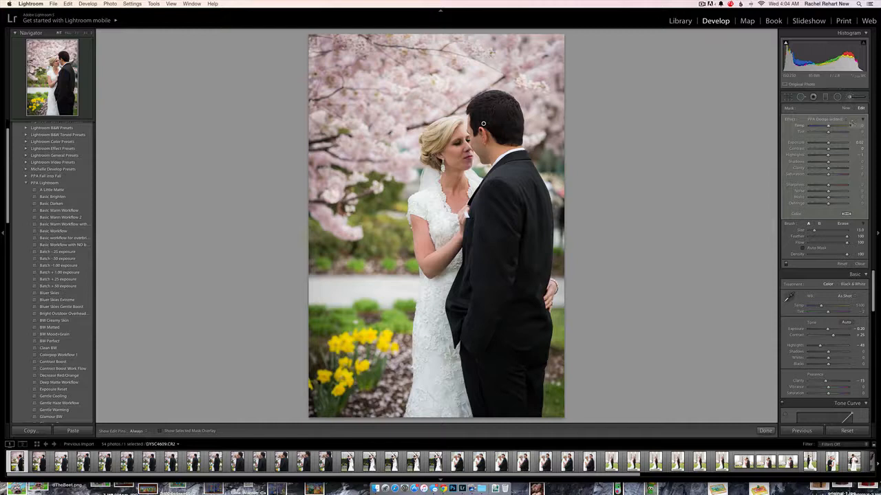
# - Raise the exposure of the brushed area in DYSC4609.CR2 to about 0.5
pyautogui.press('super+z')
pyautogui.press('super+z')
pyautogui.click(858, 143)
pyautogui.moveTo(828, 146); pyautogui.dragTo(830, 144)
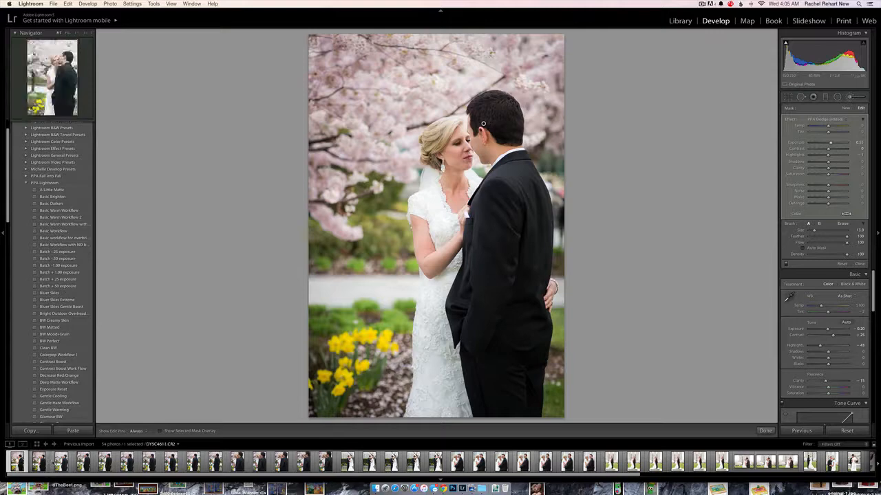
# - Remove the three rejected photos DYSC4611, DYSC4612 and DYSC4613 from the catalog without deleting them from disk
pyautogui.click(60, 464)
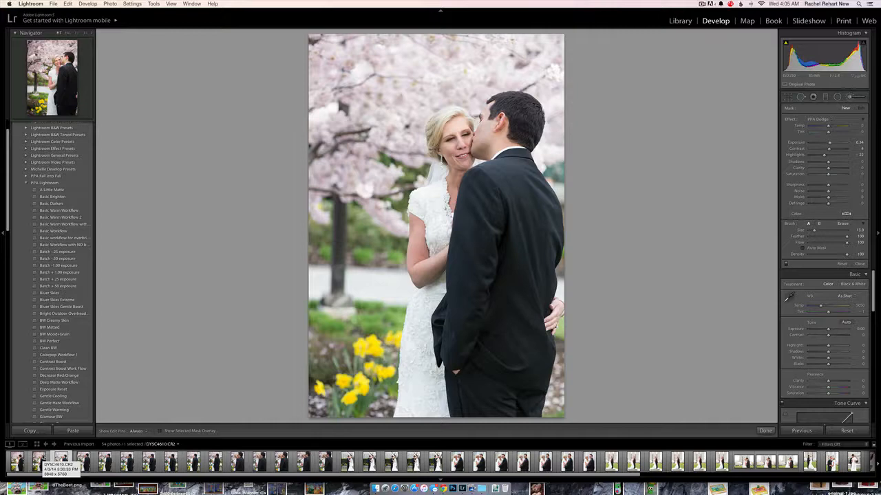
pyautogui.press('Delete')
pyautogui.press('Return')
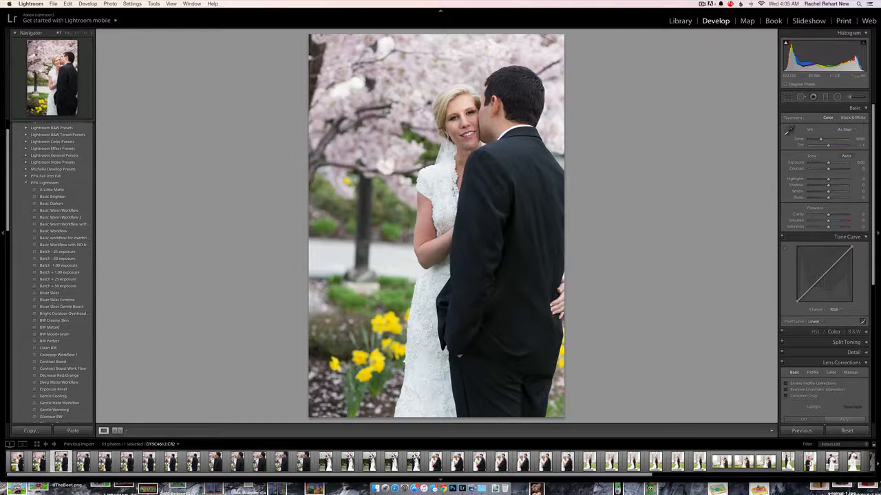
pyautogui.press('Delete')
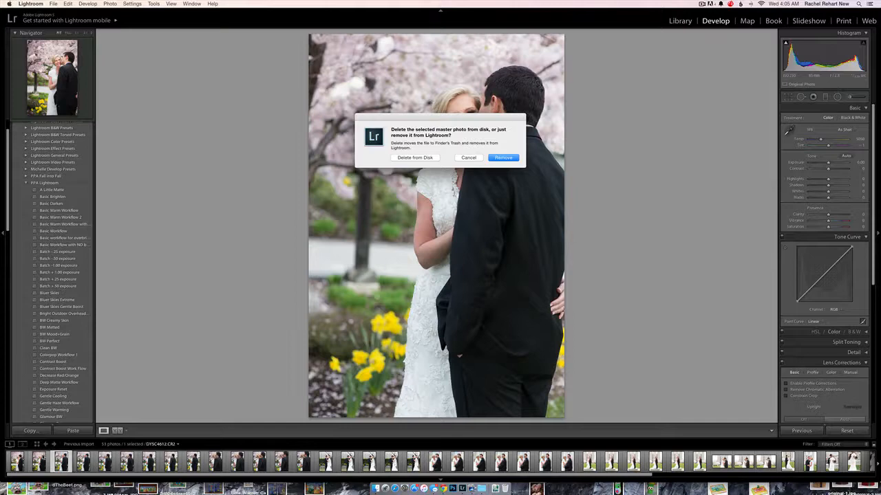
pyautogui.press('Return')
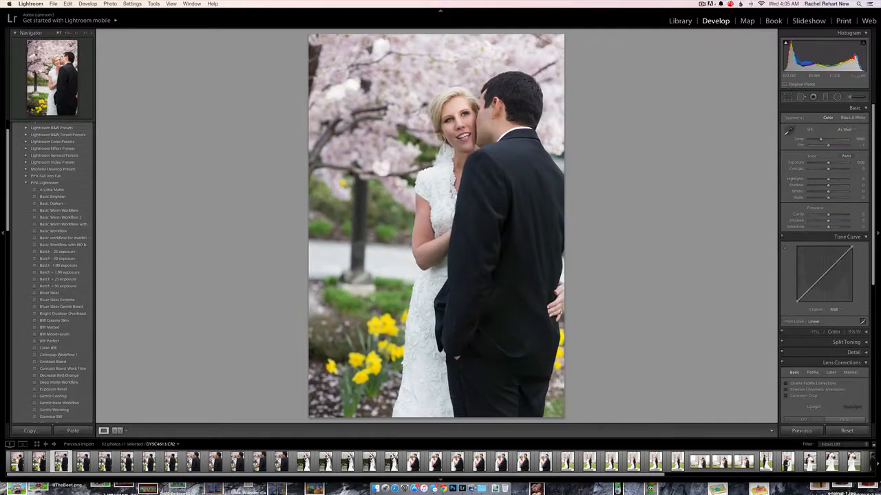
pyautogui.press('Delete')
pyautogui.press('Return')
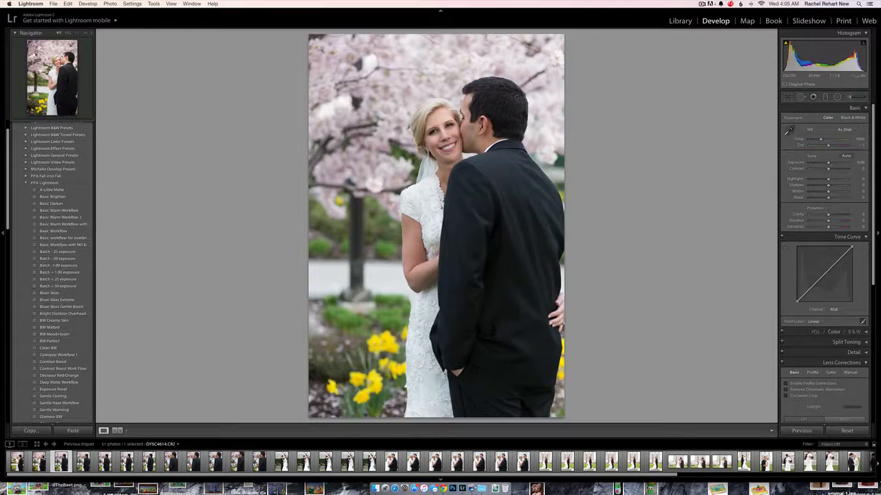
# - Paste the copied settings onto DYSC4614.CR2 and brighten the faces with the PPA Dodge brush, raising the brush exposure
pyautogui.press('super+shift+v')
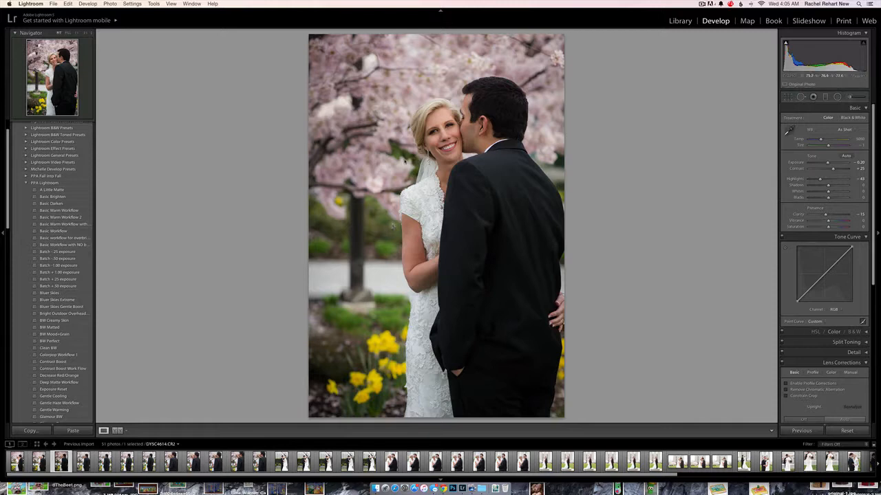
pyautogui.click(851, 98)
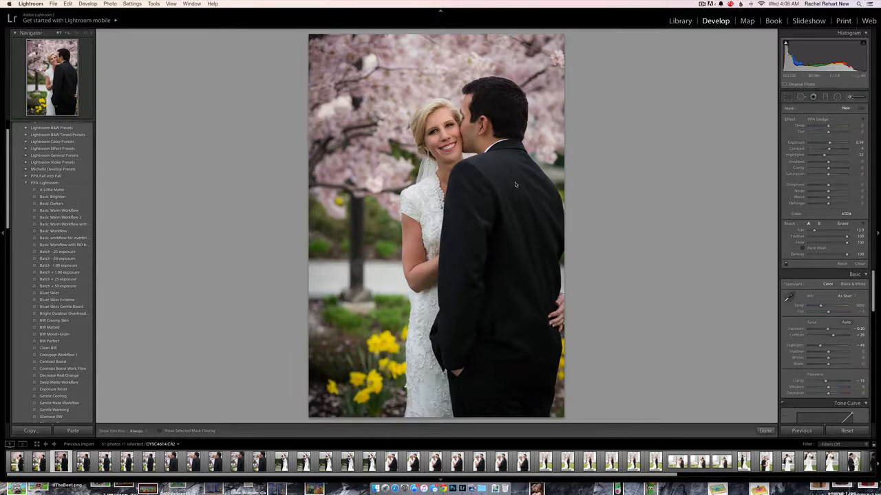
pyautogui.click(443, 142)
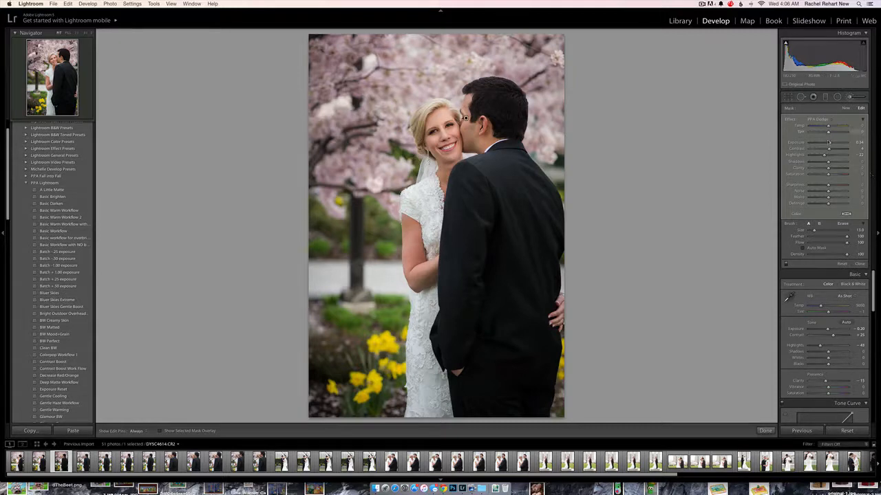
pyautogui.moveTo(829, 144); pyautogui.dragTo(831, 145)
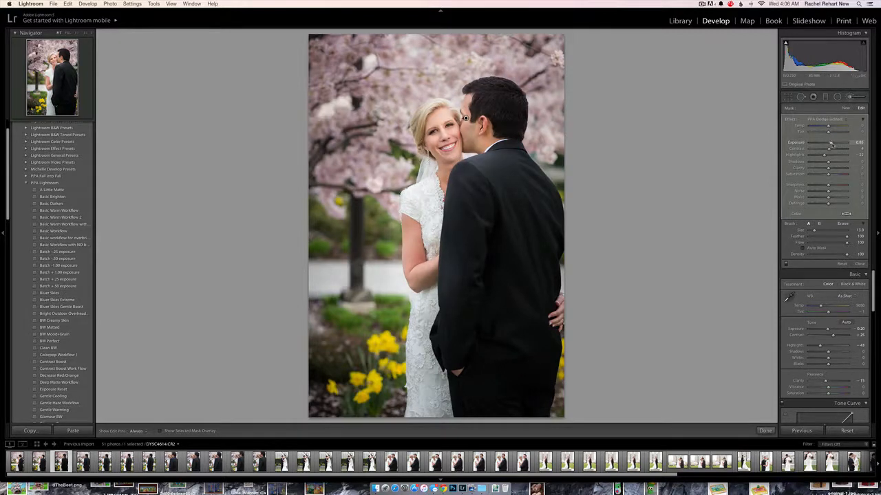
pyautogui.moveTo(832, 145); pyautogui.dragTo(832, 144)
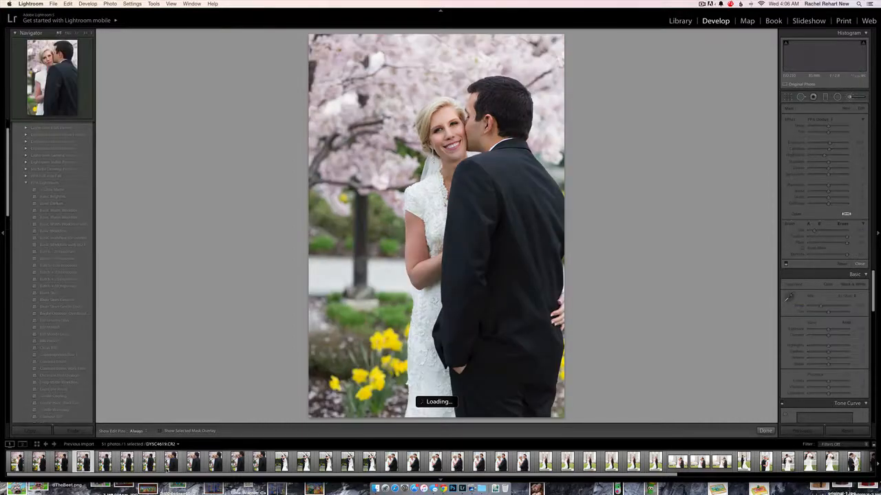
# - Compare DYSC4614.CR2 with the similar next shot, DYSC4615.CR2, and remove DYSC4615.CR2 from the catalog
pyautogui.press('Right')
pyautogui.press('Right')
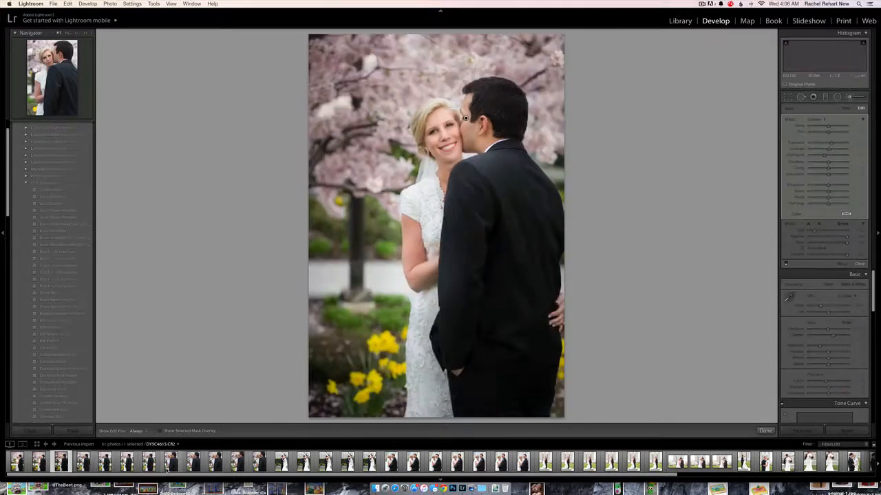
pyautogui.press('Left')
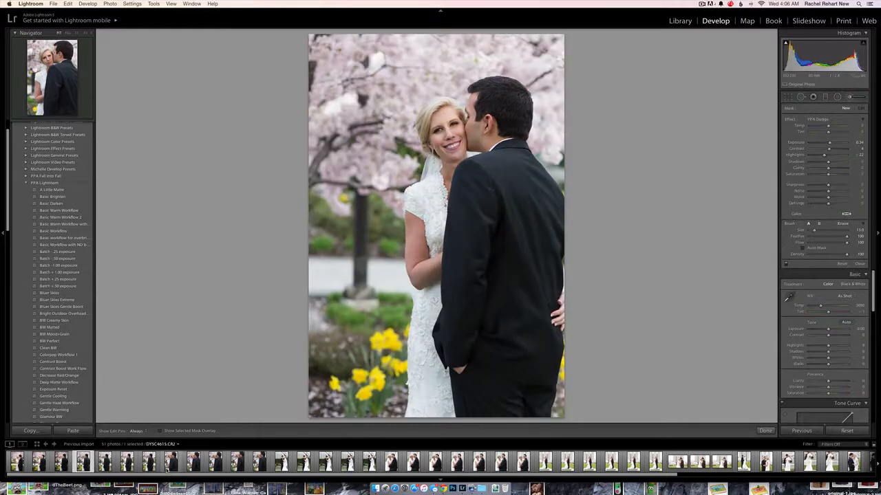
pyautogui.press('Right')
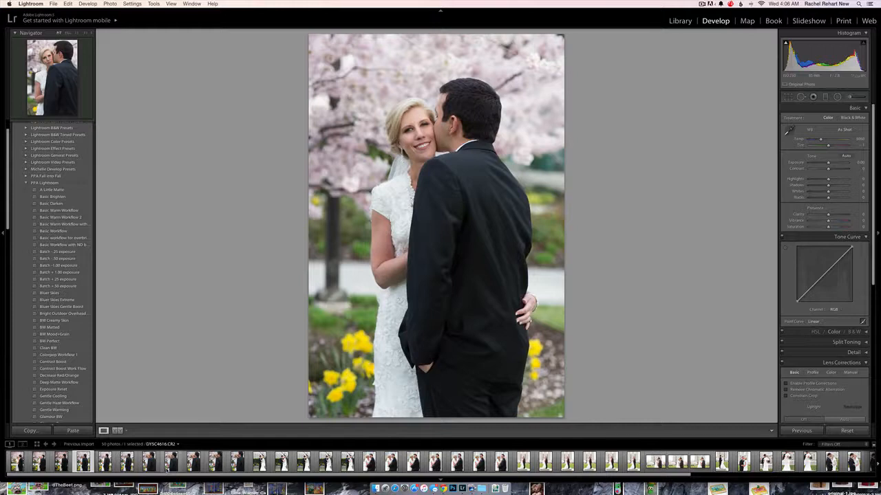
# - Paste the copied settings onto DYSC4616.CR2 and dodge the faces with the PPA Dodge brush, setting its exposure to 0.89
pyautogui.press('super+v')
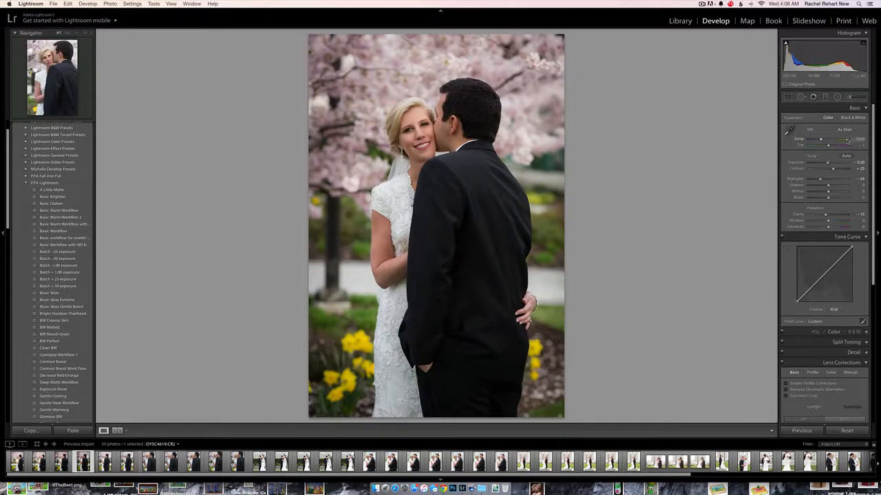
pyautogui.click(853, 98)
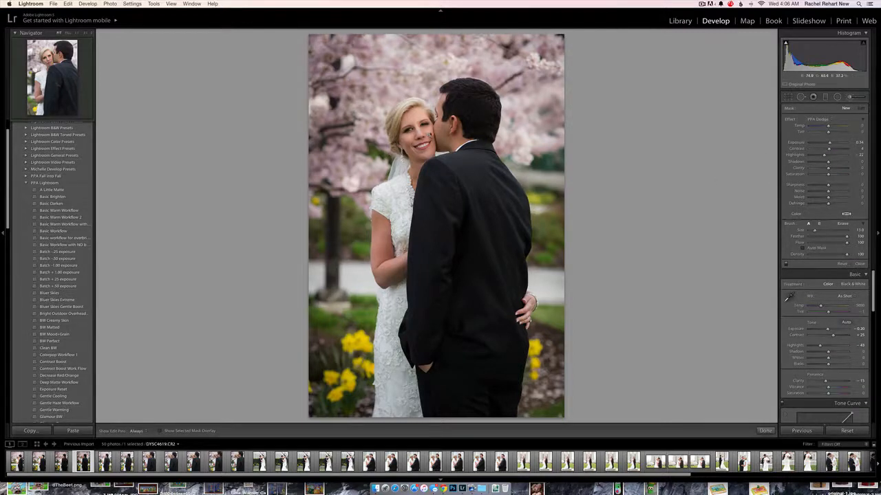
pyautogui.press('h')
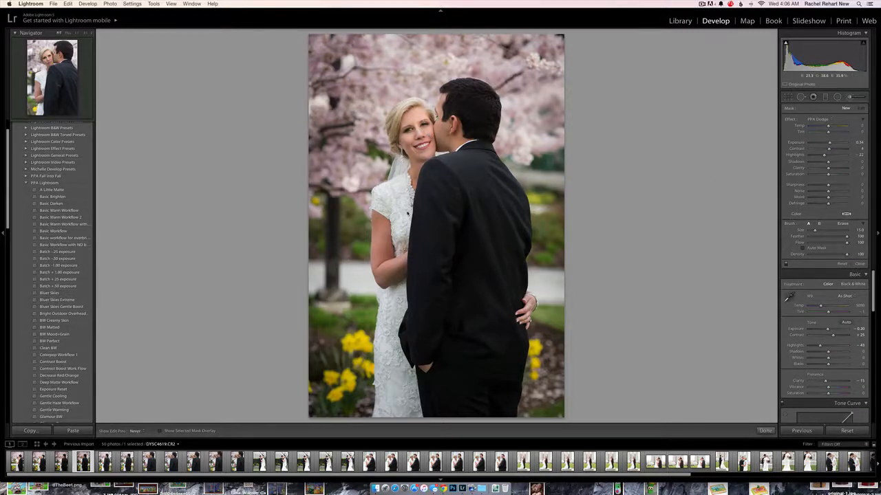
pyautogui.press('h')
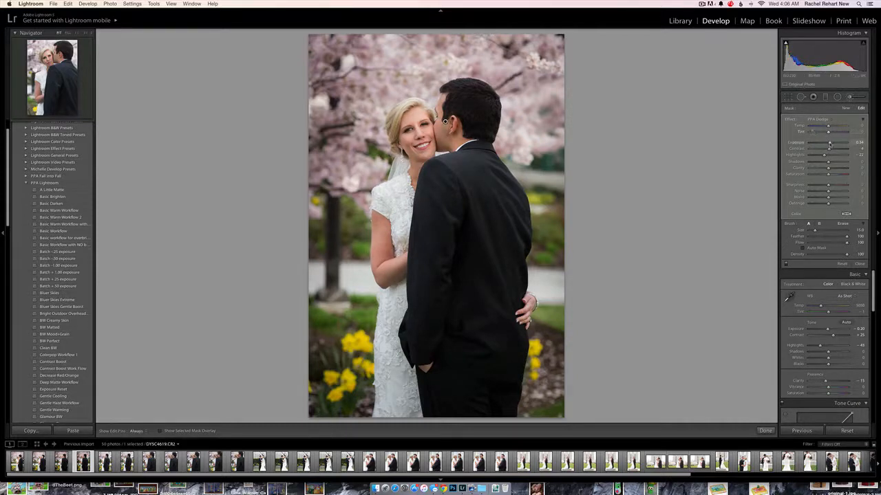
pyautogui.moveTo(829, 143); pyautogui.dragTo(831, 143)
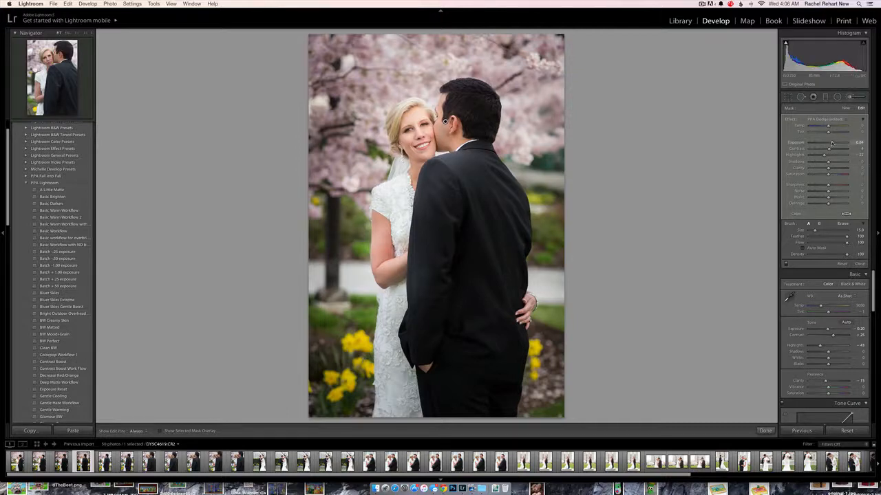
# - Lower the dodge exposure on DYSC4616.CR2 to 0.74 and compare the next two shots, DYSC4617.CR2 and DYSC4618.CR2
pyautogui.moveTo(832, 143); pyautogui.dragTo(831, 144)
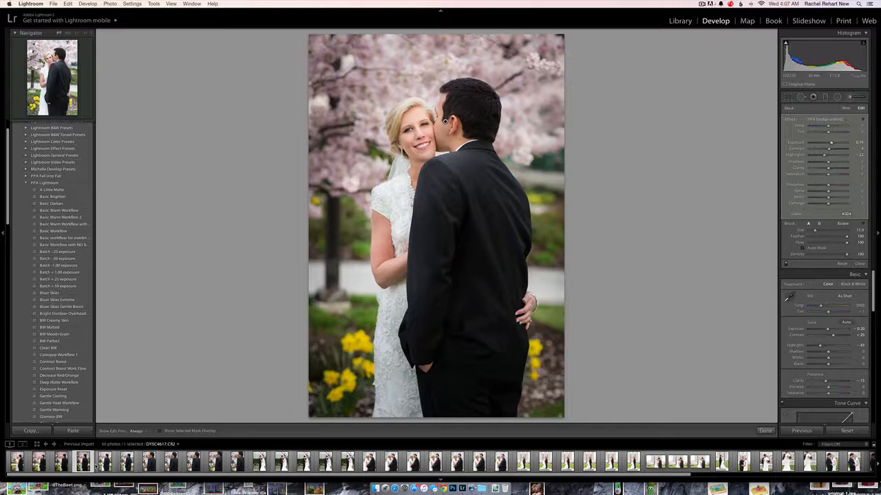
pyautogui.click(104, 462)
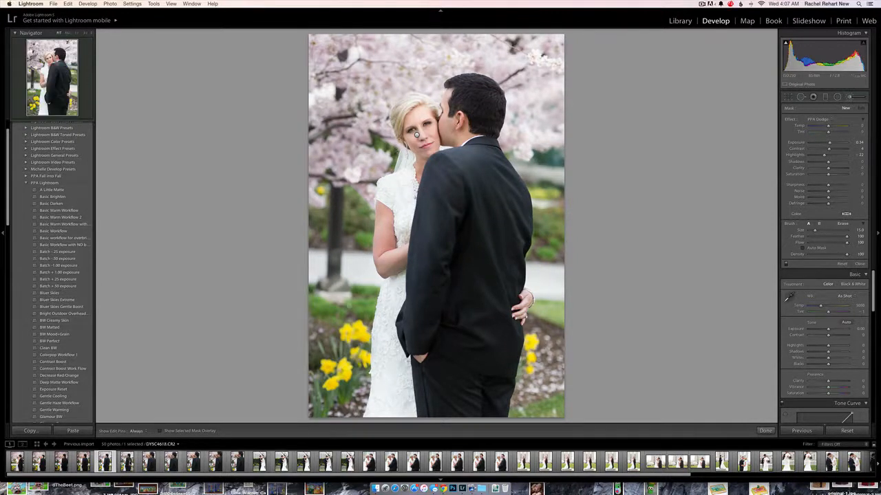
pyautogui.press('Right')
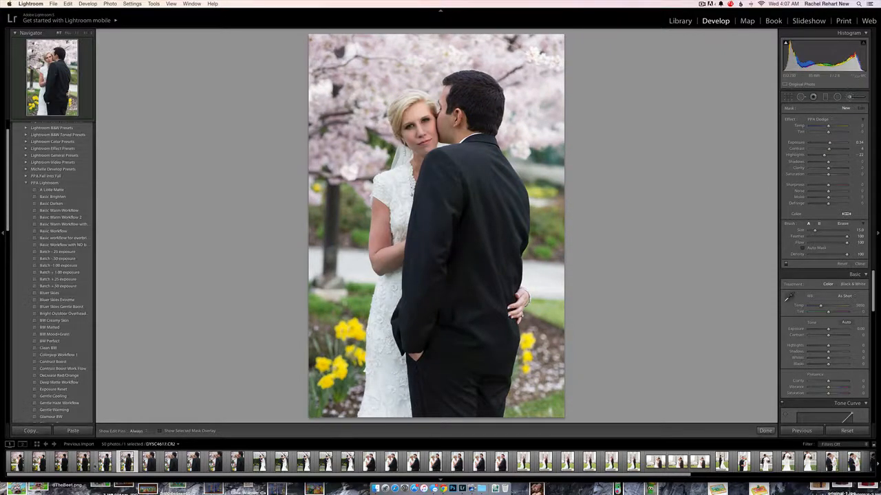
pyautogui.press('Left')
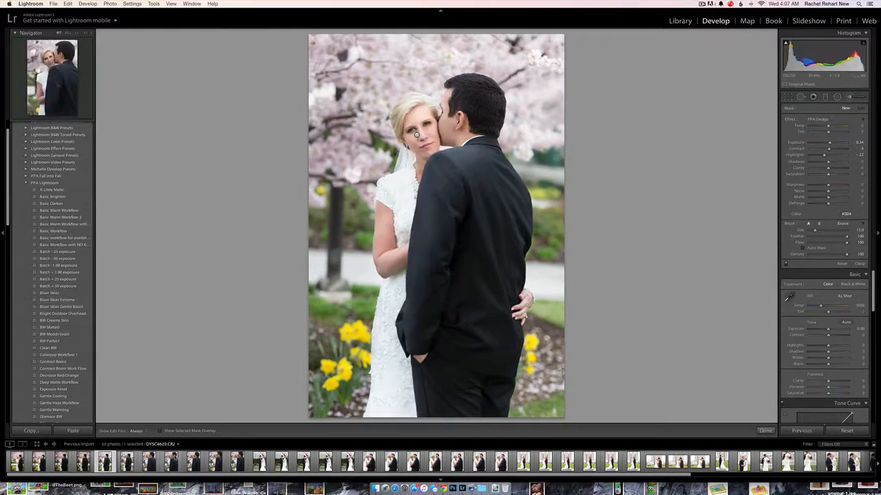
# - Delete the brush adjustment on the bride's face in DYSC4617.CR2, keeping the photo in the catalog
pyautogui.press('Delete')
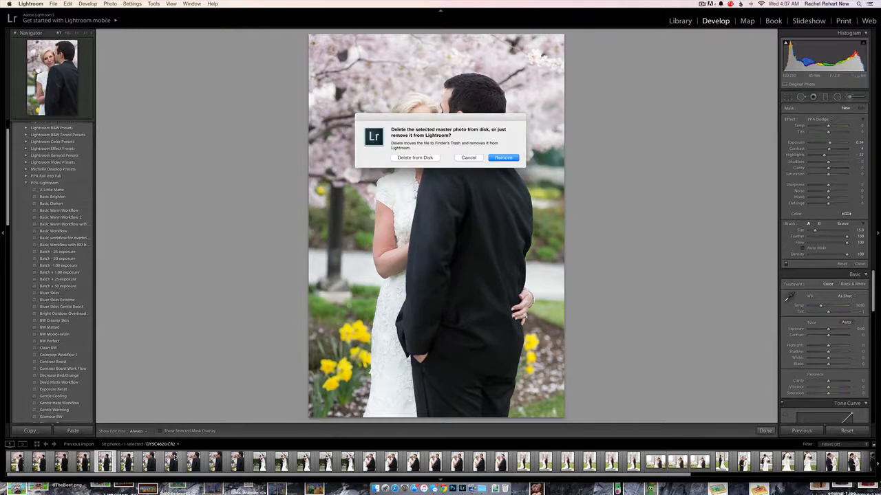
pyautogui.click(465, 159)
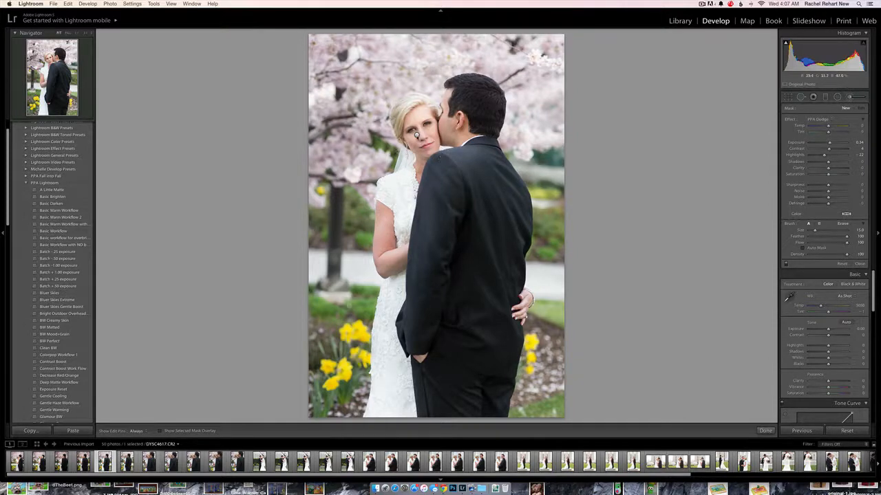
pyautogui.click(416, 135)
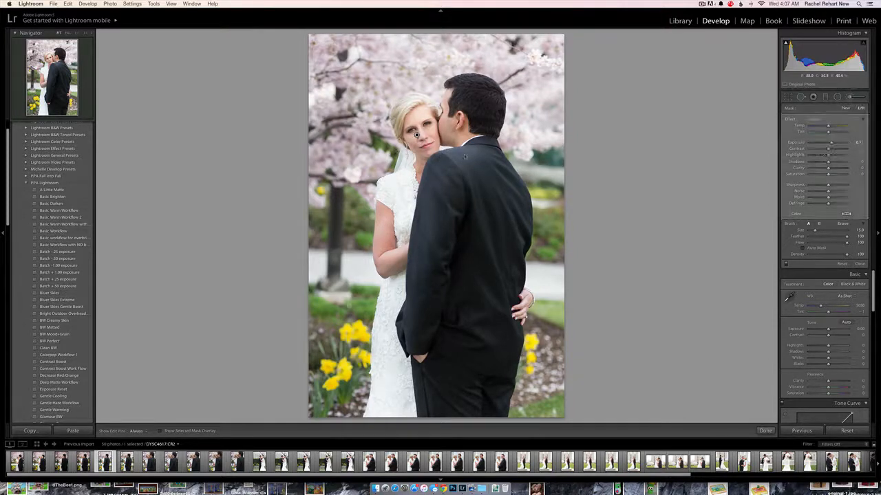
pyautogui.press('Delete')
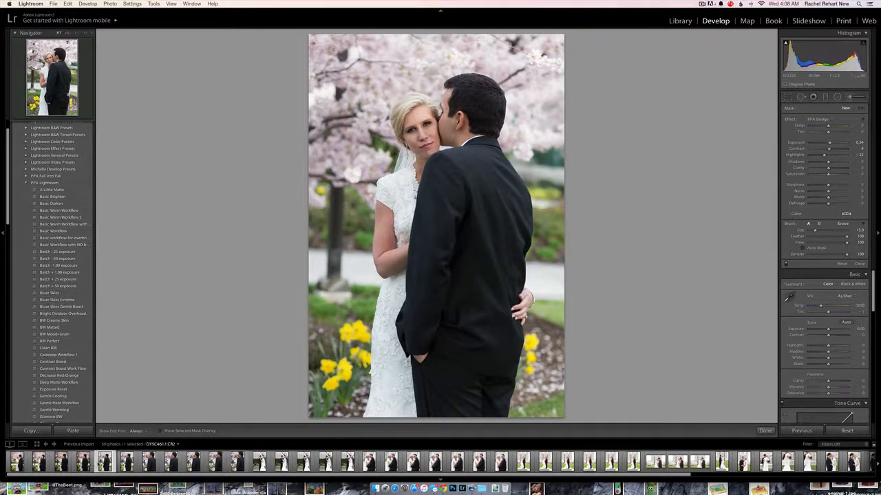
# - Synchronize the develop settings of DYSC4616.CR2 to the seven photos after it, leaving out local adjustments, spot removal and crop
pyautogui.click(81, 463)
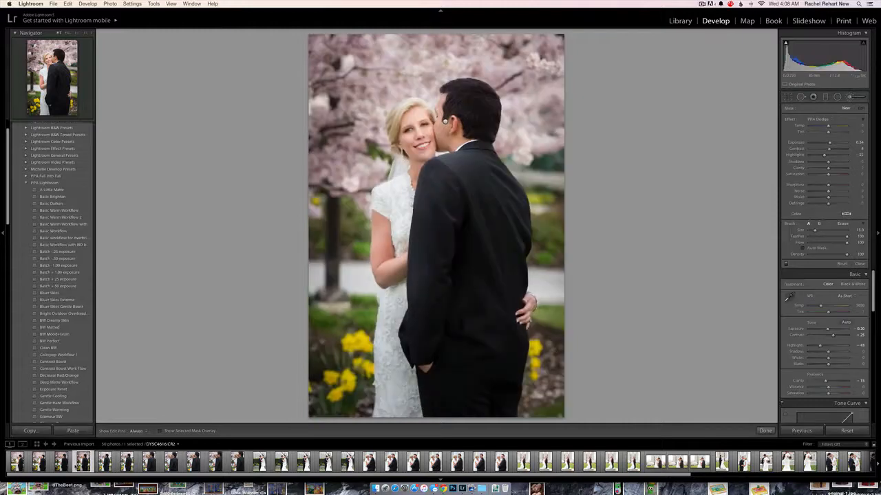
pyautogui.keyDown('shift'); pyautogui.click(237, 462); pyautogui.keyUp('shift')
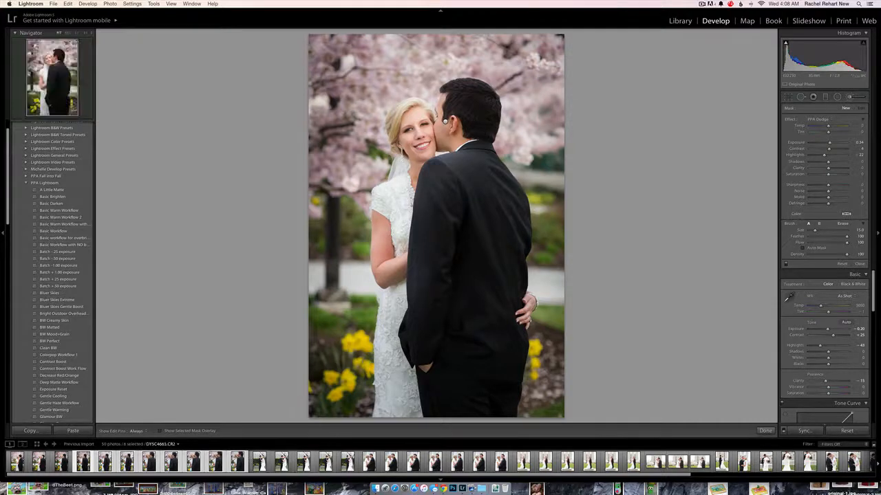
pyautogui.click(805, 431)
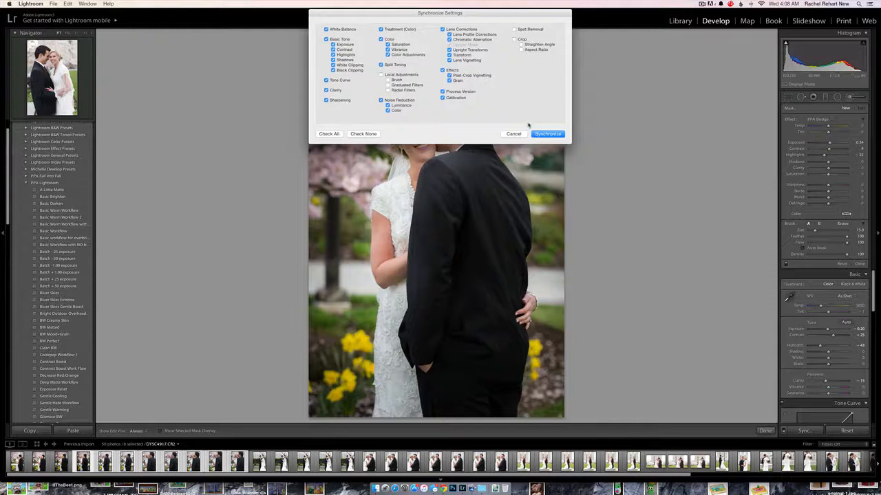
pyautogui.click(547, 134)
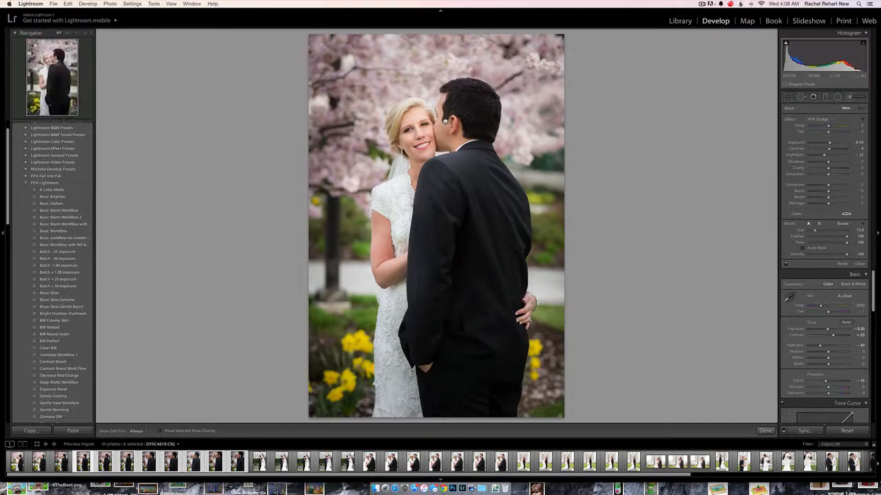
# - Dodge the faces and the bride's arm in DYSC4619.CR2 with a size 24 brush, setting its exposure to 0.77
pyautogui.click(96, 466)
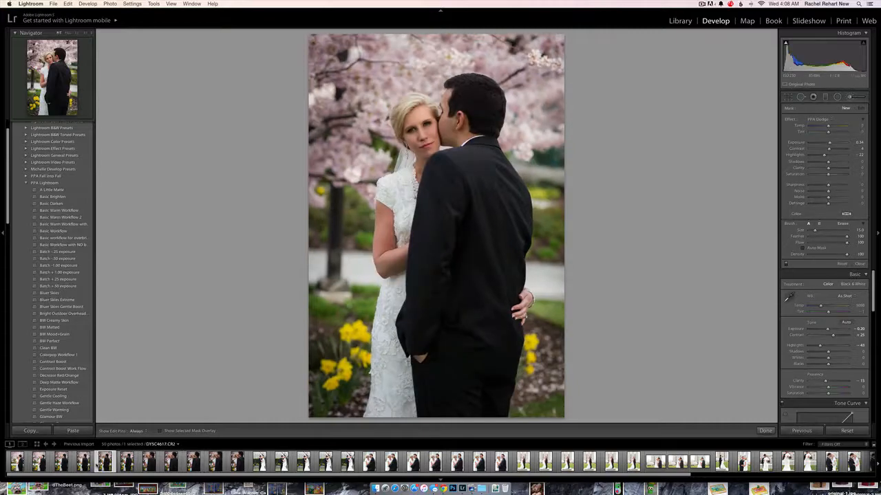
pyautogui.click(136, 467)
pyautogui.click(148, 464)
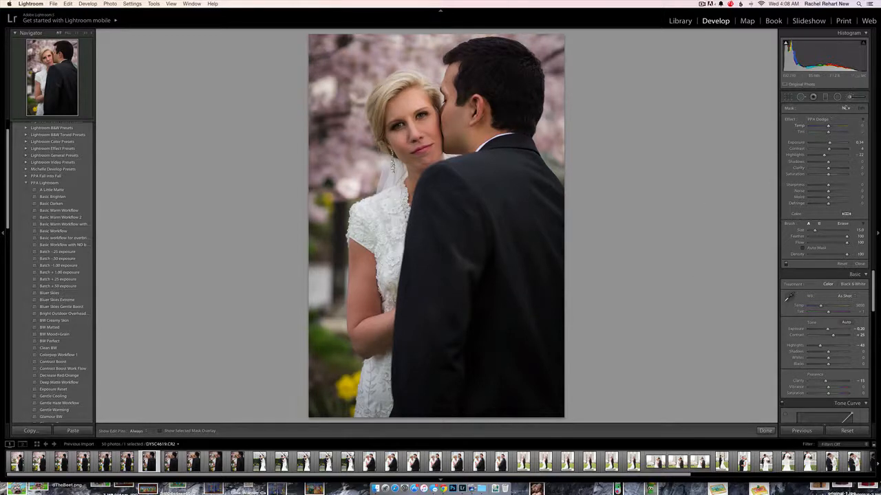
pyautogui.moveTo(829, 142); pyautogui.dragTo(832, 142)
pyautogui.scroll(9, 490, 116)
pyautogui.moveTo(433, 92)
pyautogui.mouseDown()
pyautogui.moveTo(420, 131)
pyautogui.moveTo(417, 225)
pyautogui.mouseUp()
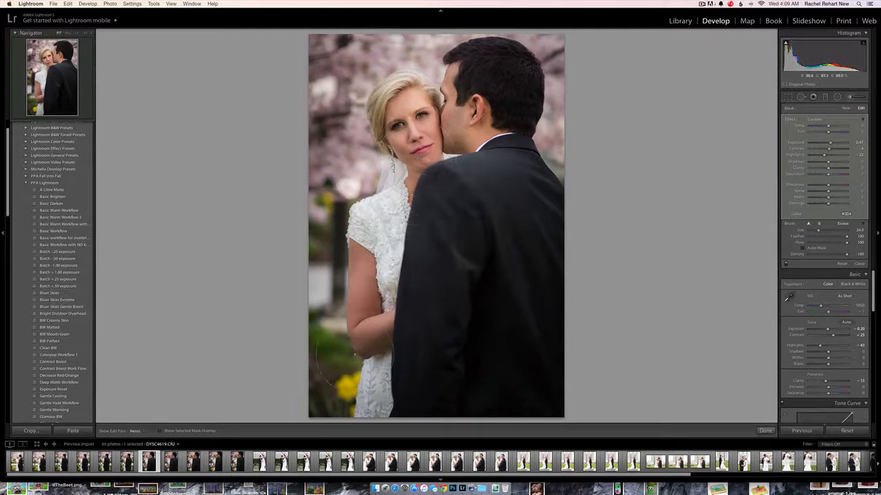
pyautogui.moveTo(354, 355); pyautogui.dragTo(362, 324)
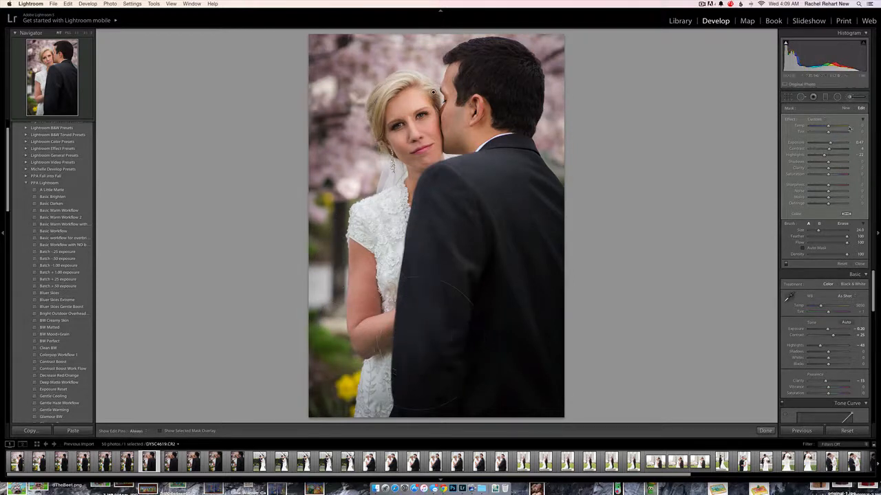
pyautogui.moveTo(828, 143); pyautogui.dragTo(832, 144)
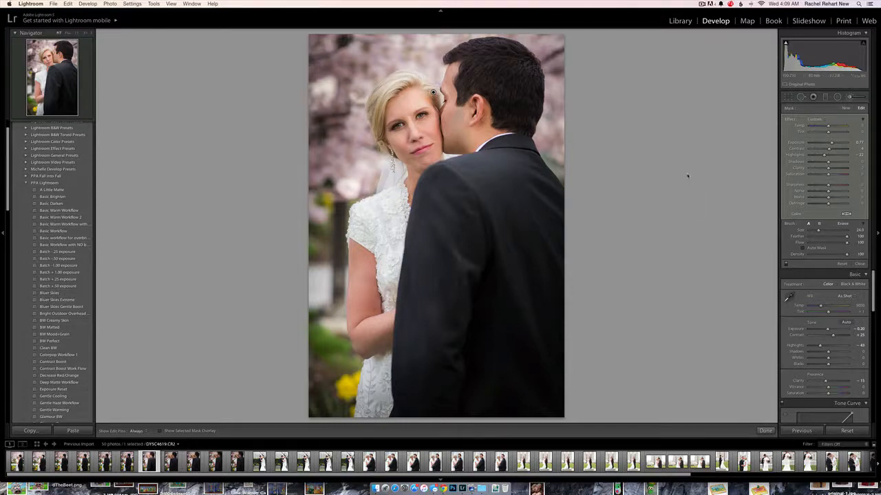
# - Examine the brightened faces in DYSC4619.CR2 up close
pyautogui.click(847, 98)
pyautogui.click(429, 130)
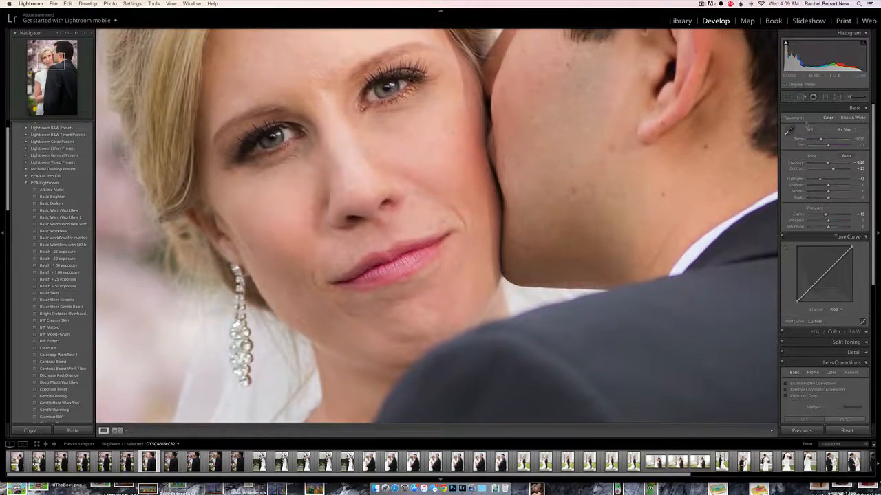
pyautogui.click(669, 113)
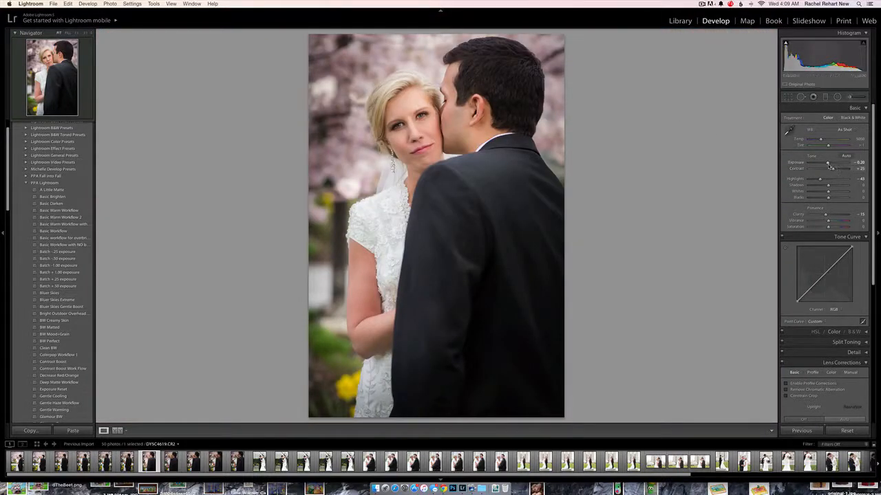
# - Reduce the adjustment brush to size 3, set its exposure to 0.77 and contrast to 5, and fine-tune the existing face stroke's exposure
pyautogui.click(853, 99)
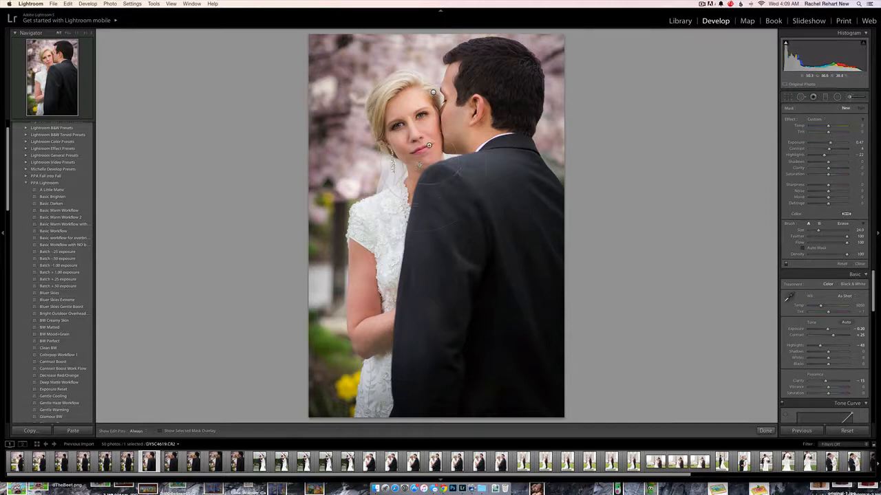
pyautogui.press('[')
pyautogui.press('[')
pyautogui.press('[')
pyautogui.press('[')
pyautogui.press('[')
pyautogui.press('o')
pyautogui.moveTo(829, 149); pyautogui.dragTo(832, 150)
pyautogui.moveTo(830, 143); pyautogui.dragTo(850, 146)
pyautogui.moveTo(846, 144); pyautogui.dragTo(832, 148)
pyautogui.click(432, 92)
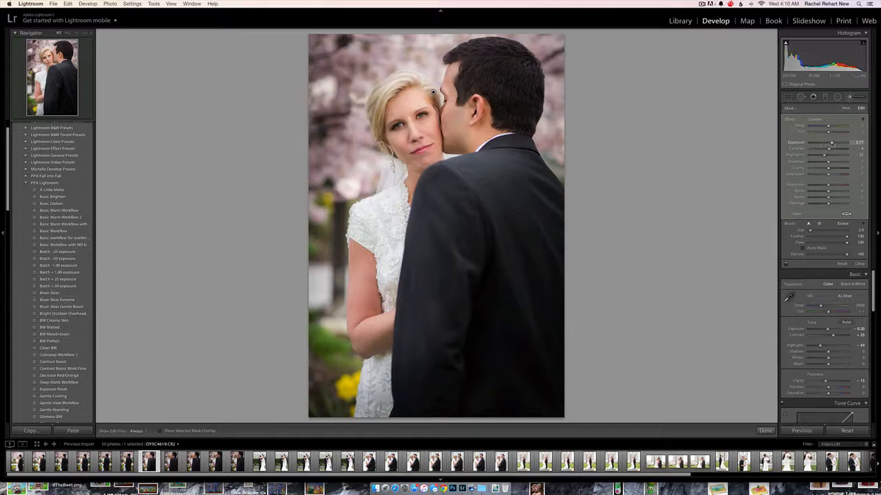
pyautogui.moveTo(832, 144); pyautogui.dragTo(833, 143)
# - Try a small new dodge stroke over the bride's eye in DYSC4619.CR2 and delete it
pyautogui.click(846, 109)
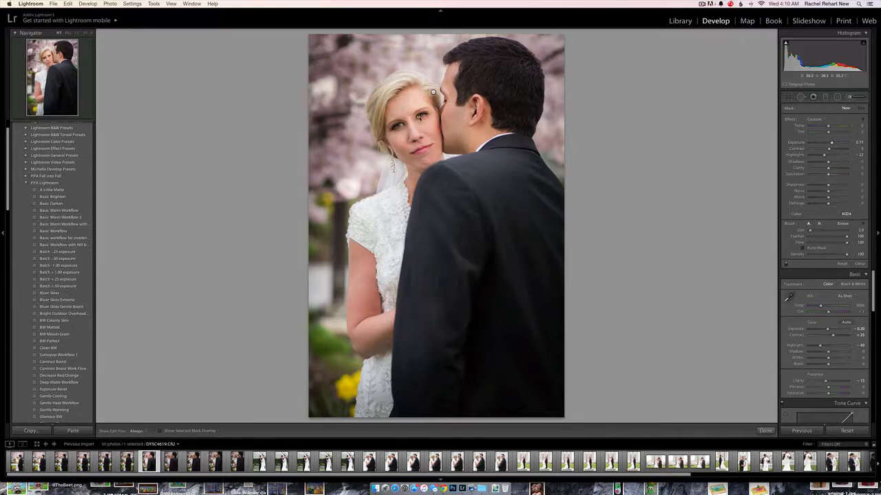
pyautogui.click(420, 117)
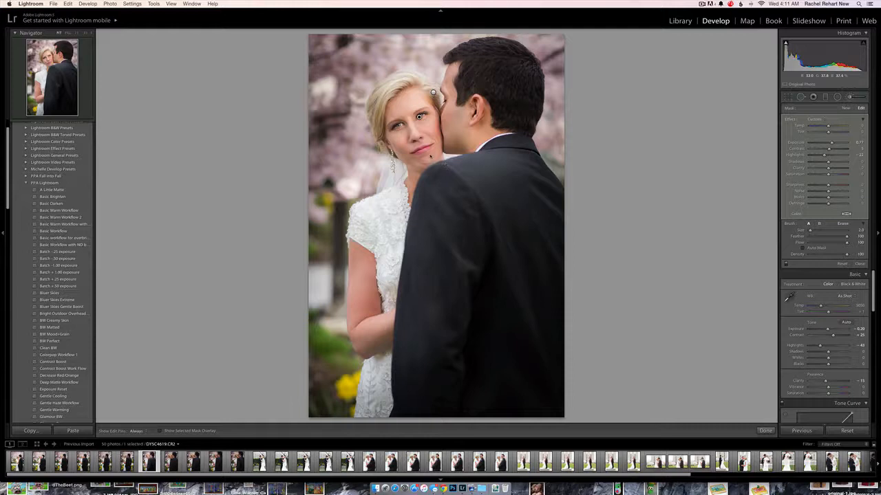
pyautogui.press('Delete')
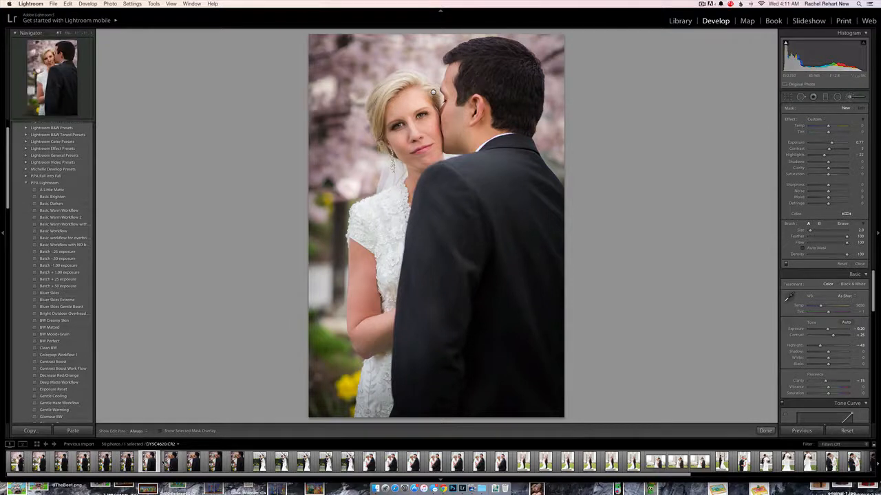
# - Dodge the faces and the bride's arm in DYSC4620.CR2 with a size 20 brush at 0.77 exposure
pyautogui.press('Right')
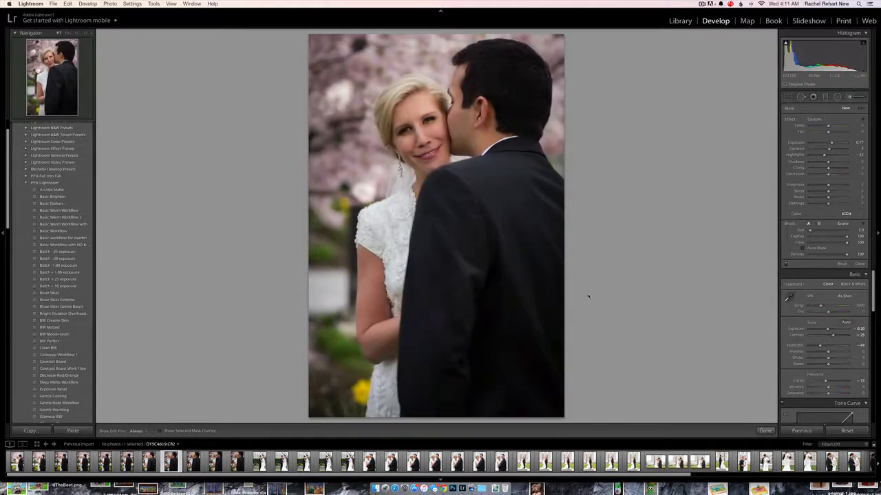
pyautogui.click(852, 98)
pyautogui.click(852, 97)
pyautogui.press(']')
pyautogui.press(']')
pyautogui.press(']')
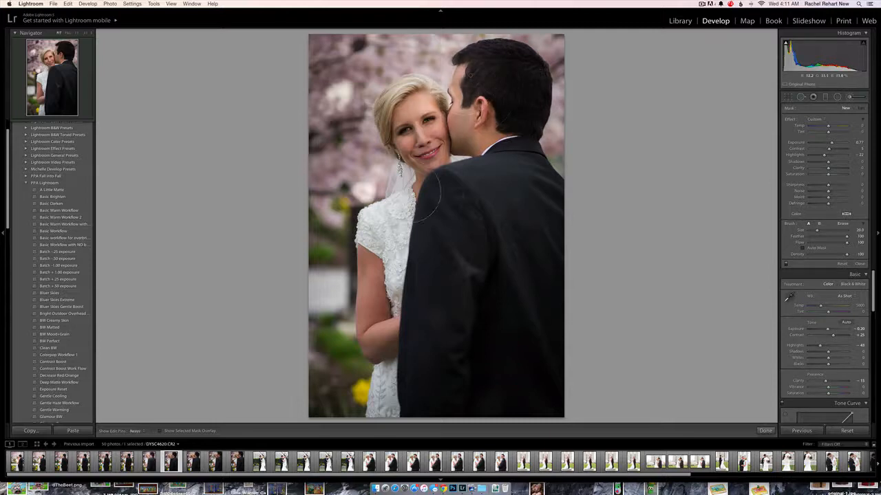
pyautogui.moveTo(470, 75)
pyautogui.mouseDown()
pyautogui.moveTo(490, 102)
pyautogui.moveTo(414, 112)
pyautogui.moveTo(401, 150)
pyautogui.mouseUp()
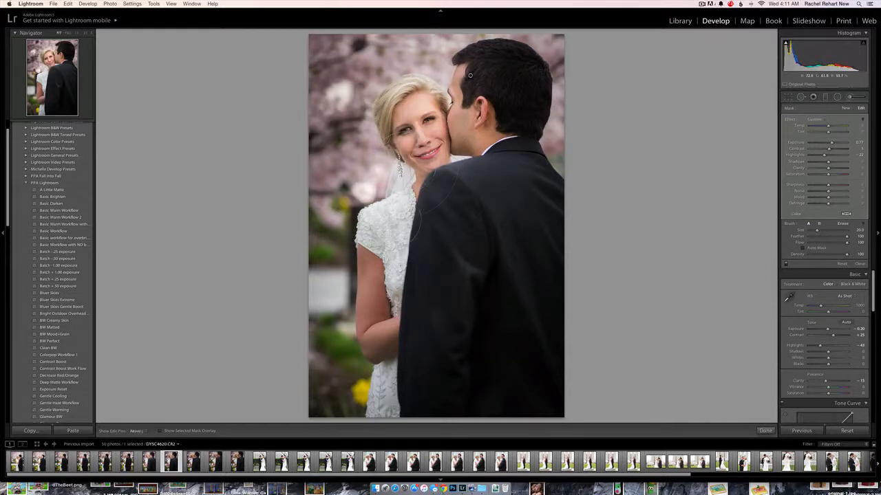
pyautogui.moveTo(433, 200)
pyautogui.mouseDown()
pyautogui.moveTo(361, 331)
pyautogui.moveTo(399, 309)
pyautogui.moveTo(385, 360)
pyautogui.mouseUp()
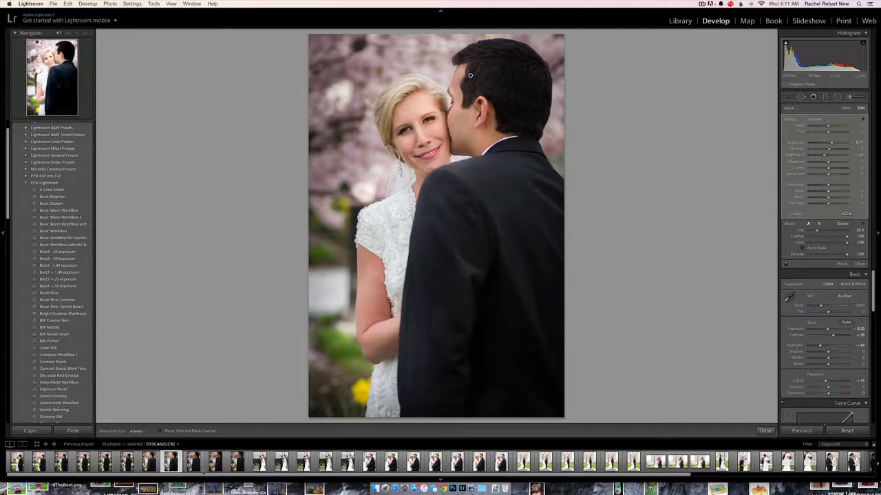
# - Find DYSC4781.CR2 among the temple portraits, apply the PPA Lightroom preset Basic Workflow with NO b... and close the adjustment brush
pyautogui.click(259, 463)
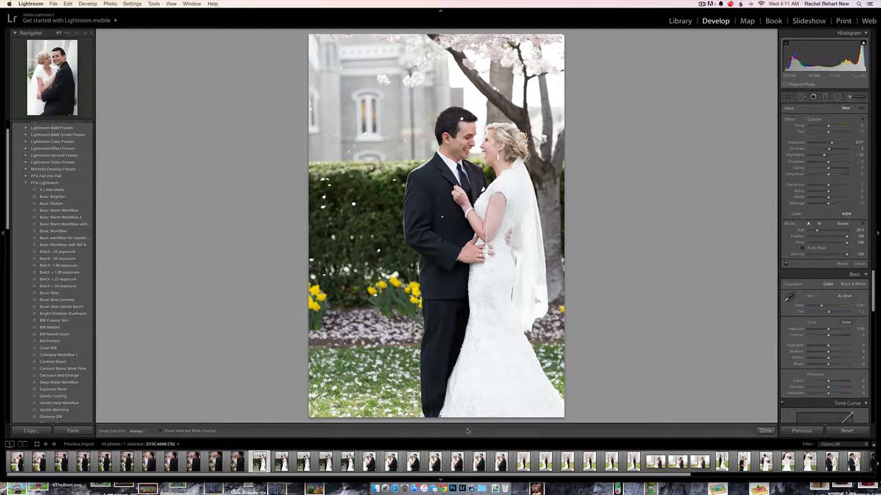
pyautogui.moveTo(524, 473); pyautogui.dragTo(666, 477)
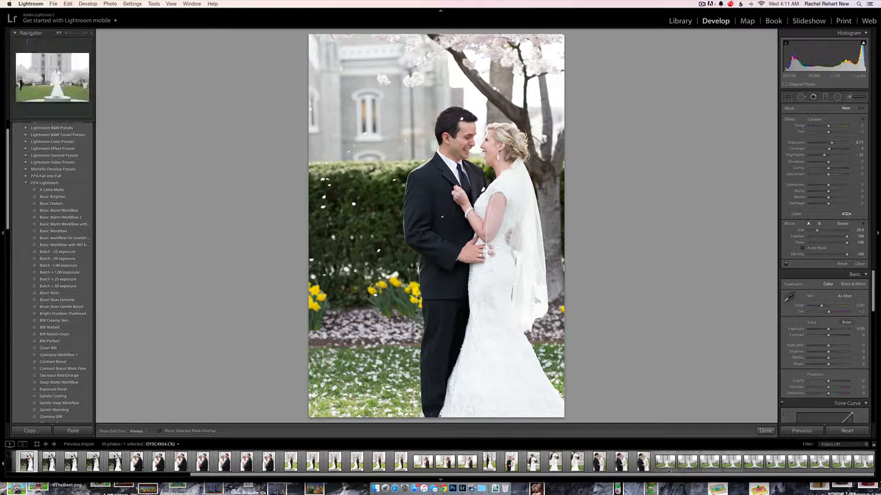
pyautogui.click(862, 464)
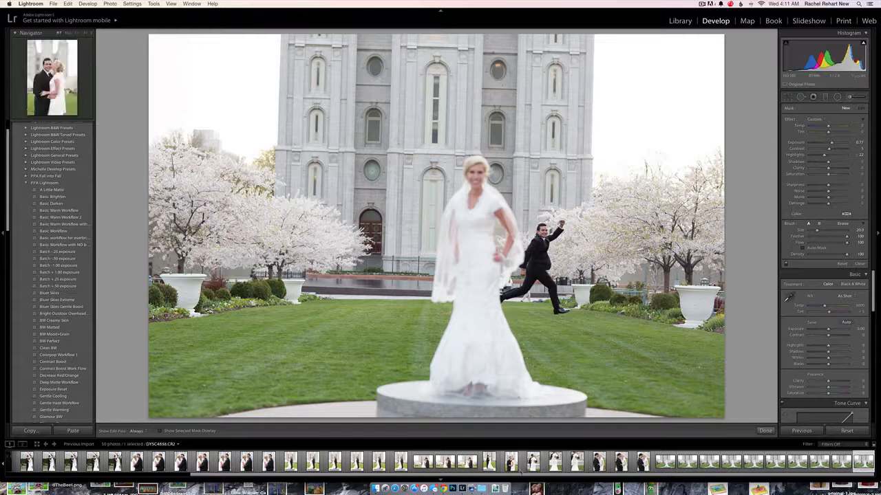
pyautogui.click(403, 464)
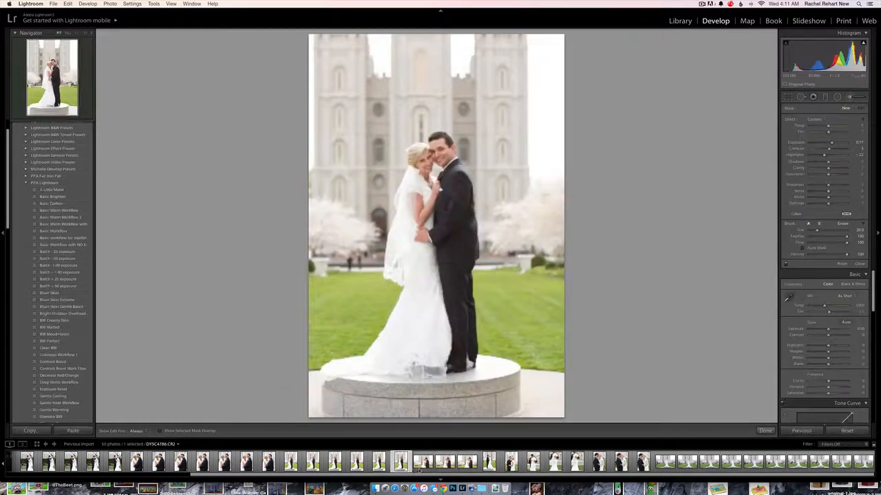
pyautogui.click(283, 467)
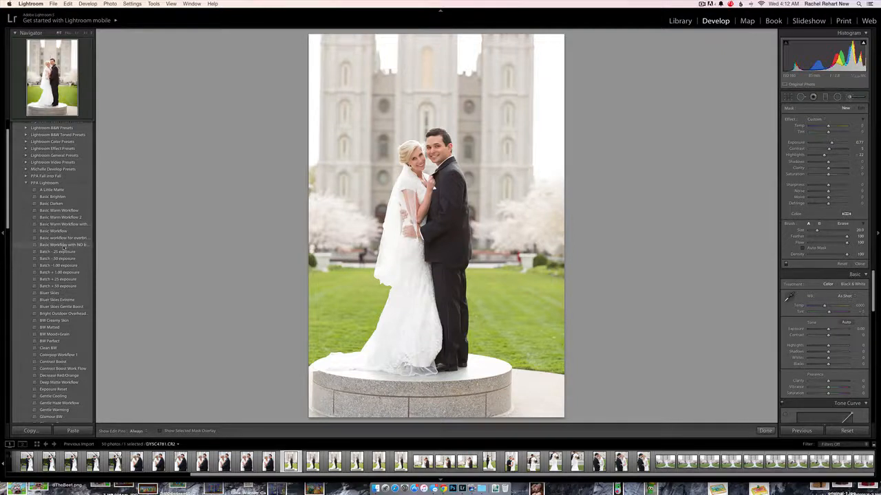
pyautogui.click(64, 245)
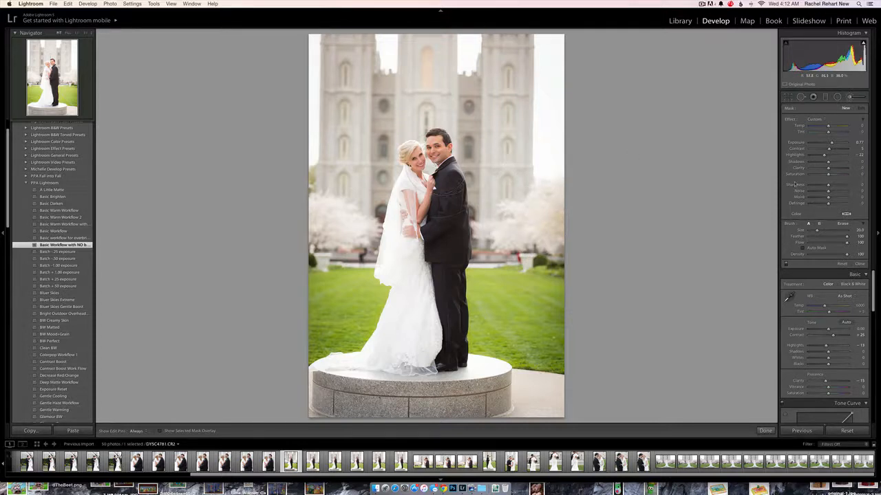
pyautogui.click(850, 99)
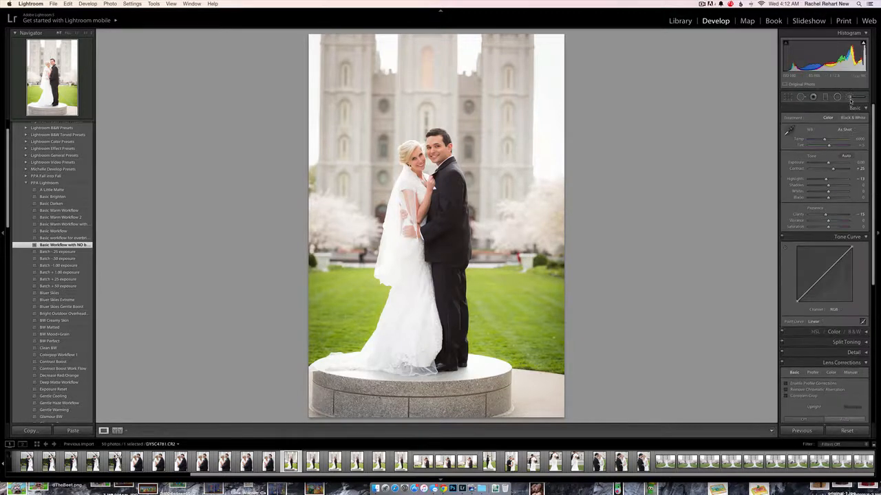
# - Dodge the couple's faces and arms in DYSC4781.CR2 with a size 13 adjustment brush at 0.52 exposure
pyautogui.click(849, 99)
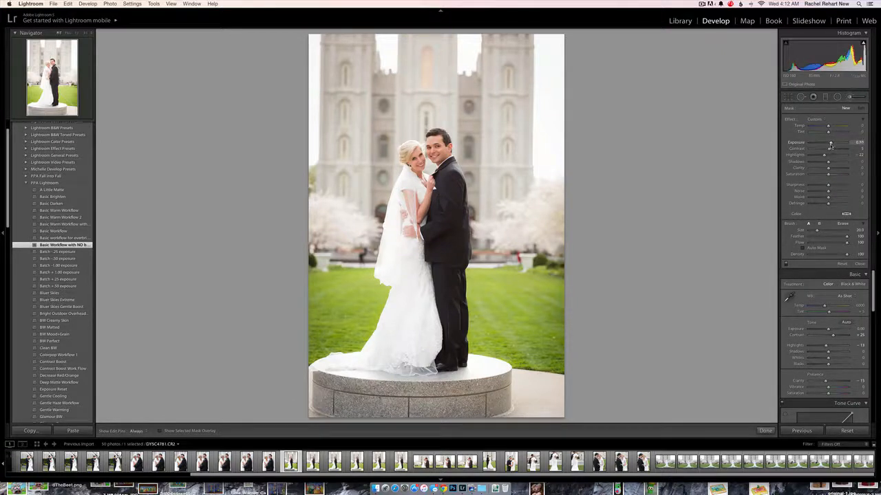
pyautogui.moveTo(830, 144); pyautogui.dragTo(828, 144)
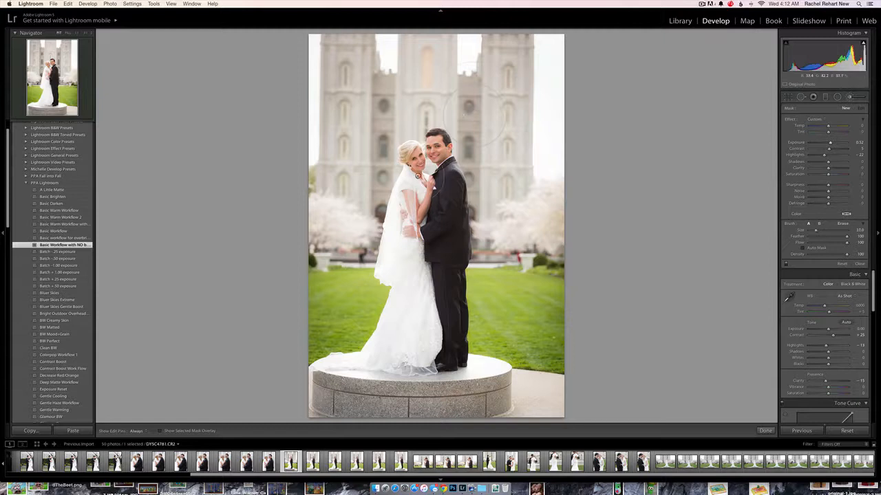
pyautogui.scroll(-5, 418, 177)
pyautogui.moveTo(421, 157)
pyautogui.mouseDown()
pyautogui.moveTo(430, 184)
pyautogui.moveTo(445, 153)
pyautogui.mouseUp()
pyautogui.moveTo(423, 209); pyautogui.dragTo(418, 218)
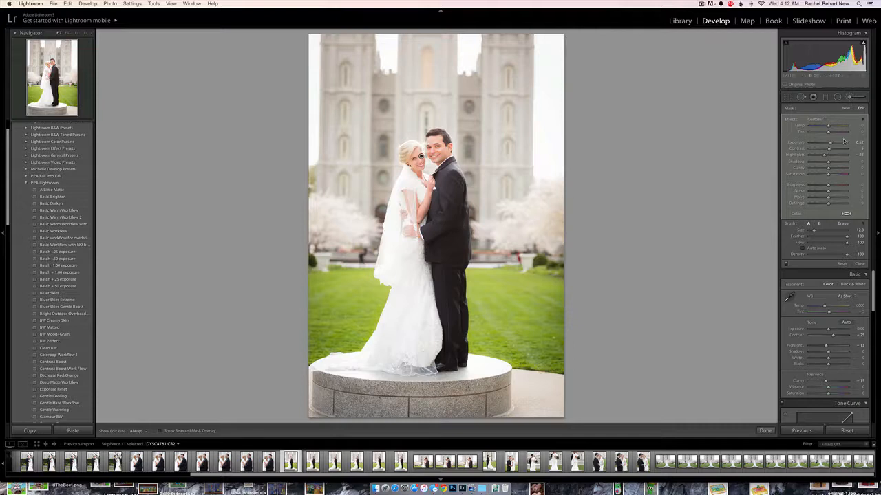
# - Set the exposure of the dodge stroke in DYSC4781.CR2 to 0.37 and finish the brush adjustment
pyautogui.moveTo(830, 142); pyautogui.dragTo(830, 146)
pyautogui.moveTo(829, 145); pyautogui.dragTo(828, 146)
pyautogui.click(846, 98)
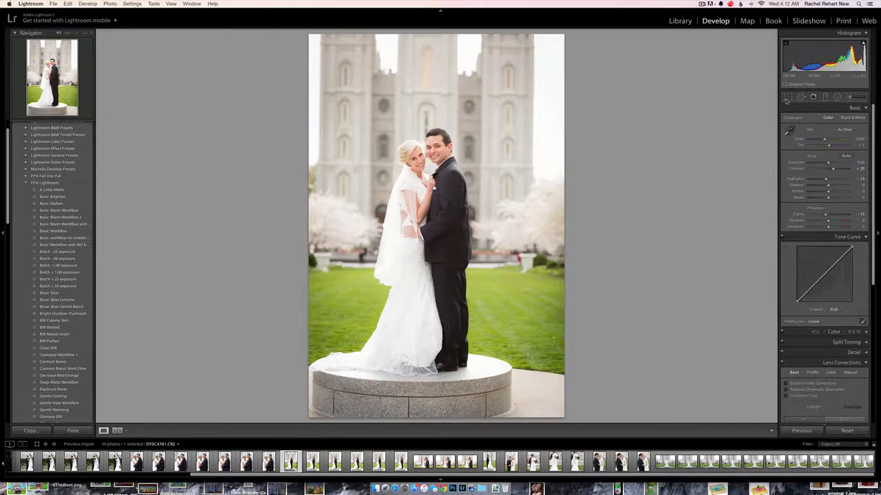
# - Straighten DYSC4781.CR2 with a crop rotation of about -1 degree
pyautogui.click(788, 97)
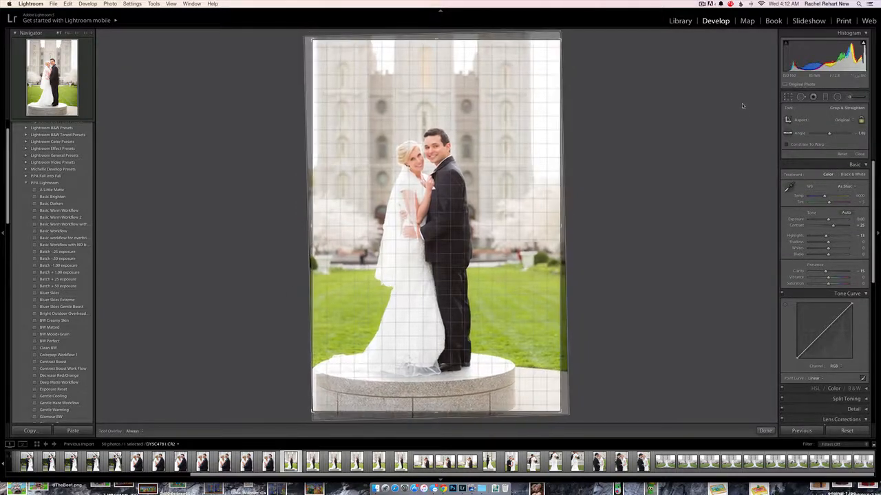
pyautogui.moveTo(741, 104); pyautogui.dragTo(743, 107)
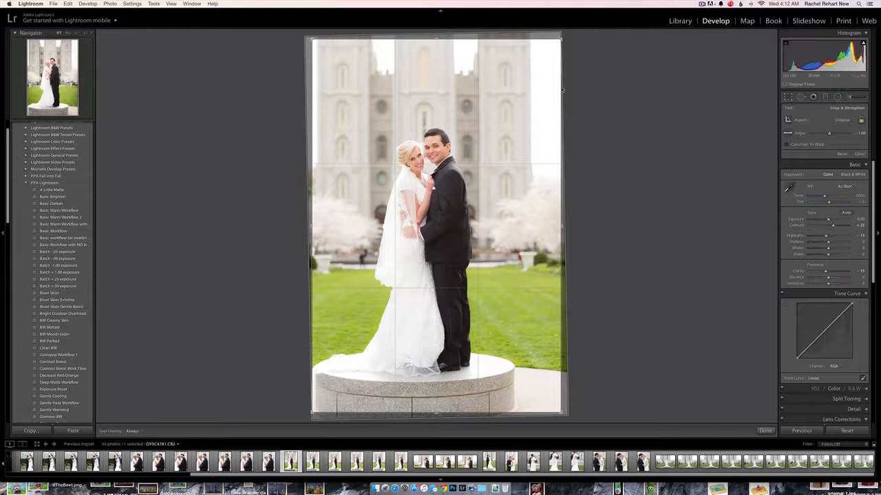
pyautogui.press('Return')
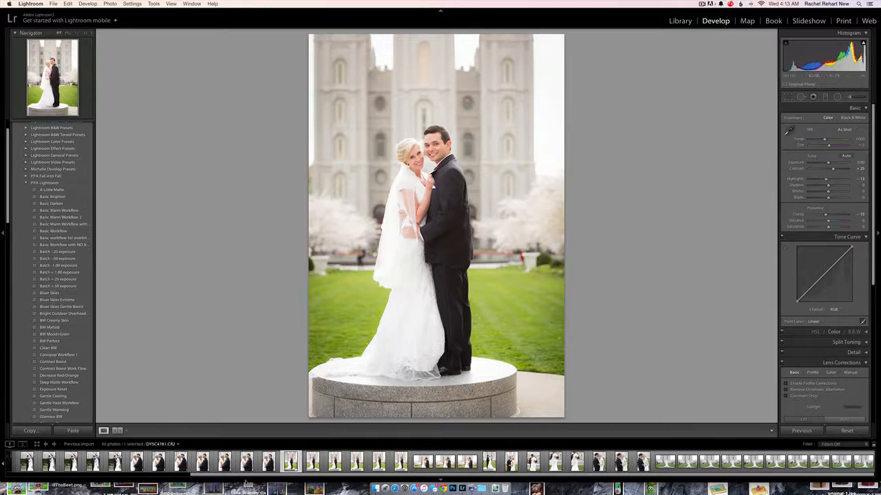
# - Remove the near-duplicate portraits DYSC4782.CR2 and DYSC4783.CR2 from the catalog without deleting them from disk
pyautogui.press('Right')
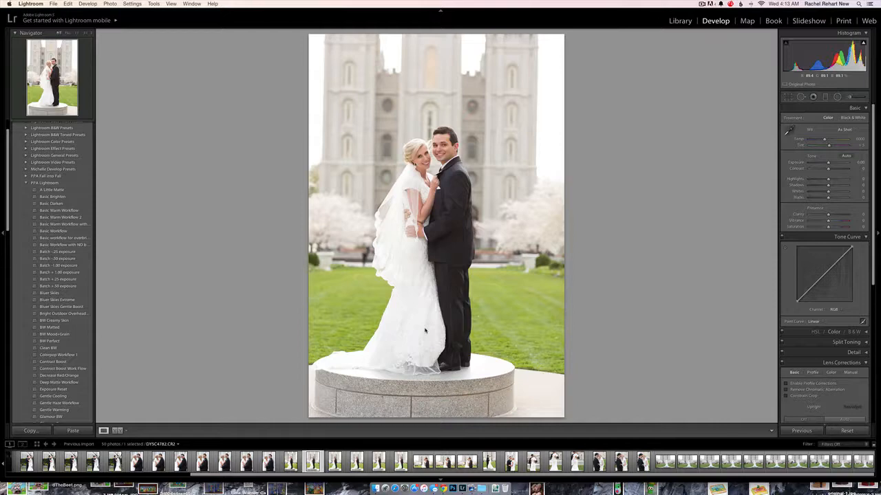
pyautogui.press('Delete')
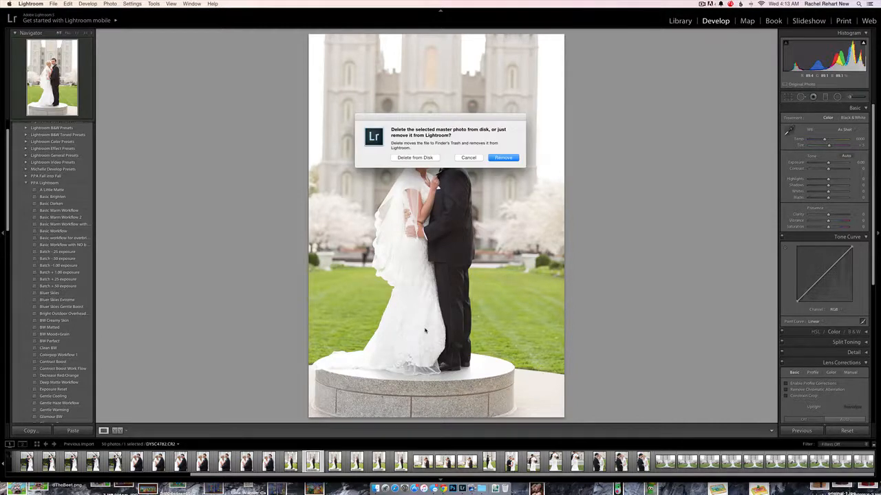
pyautogui.press('Return')
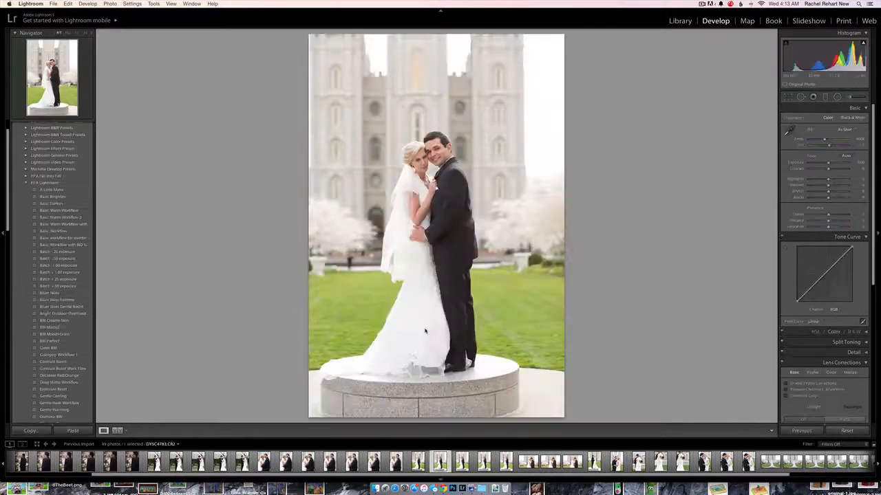
pyautogui.press('Delete')
pyautogui.press('Return')
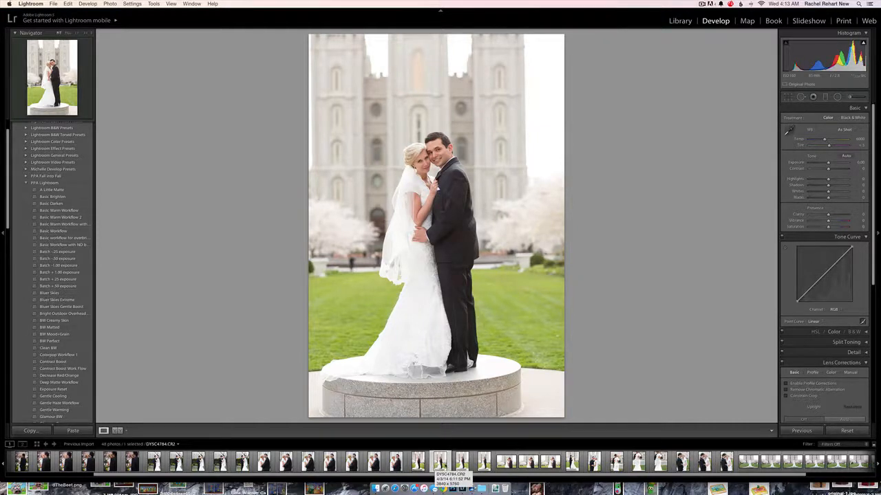
# - Apply the previous photo's settings to DYSC4784.CR2 and straighten its crop to an angle of 0.77
pyautogui.click(440, 462)
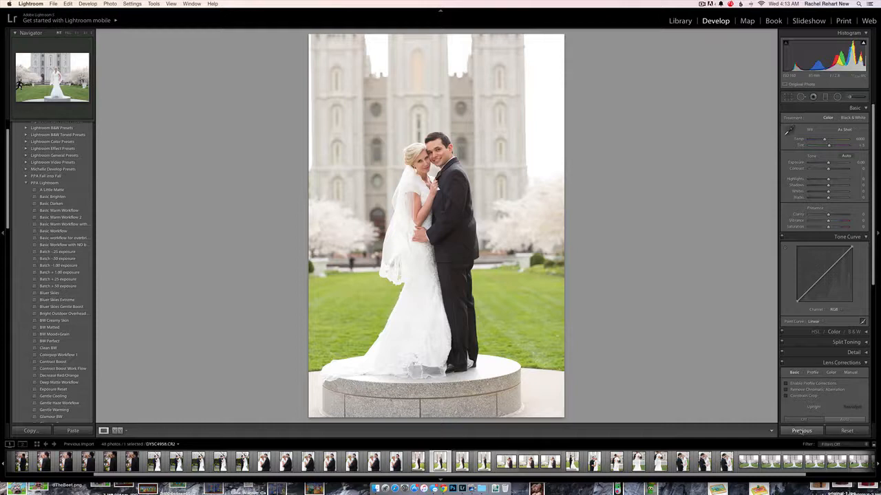
pyautogui.click(800, 430)
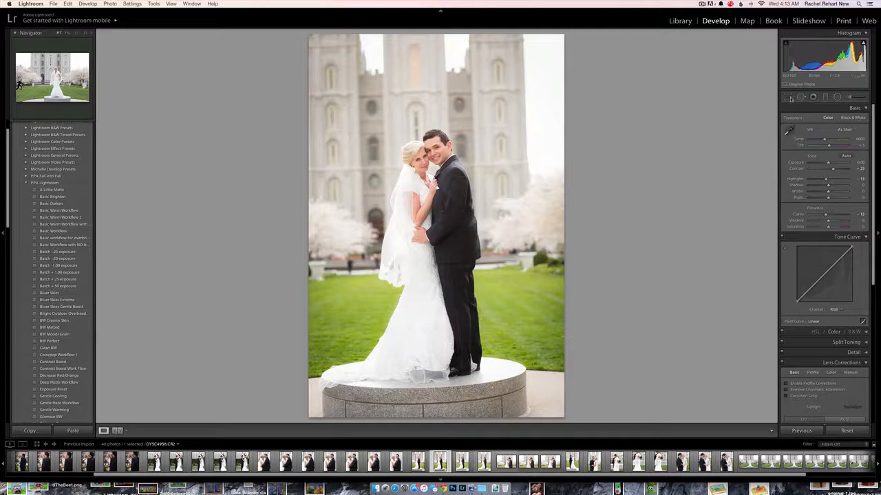
pyautogui.press('r')
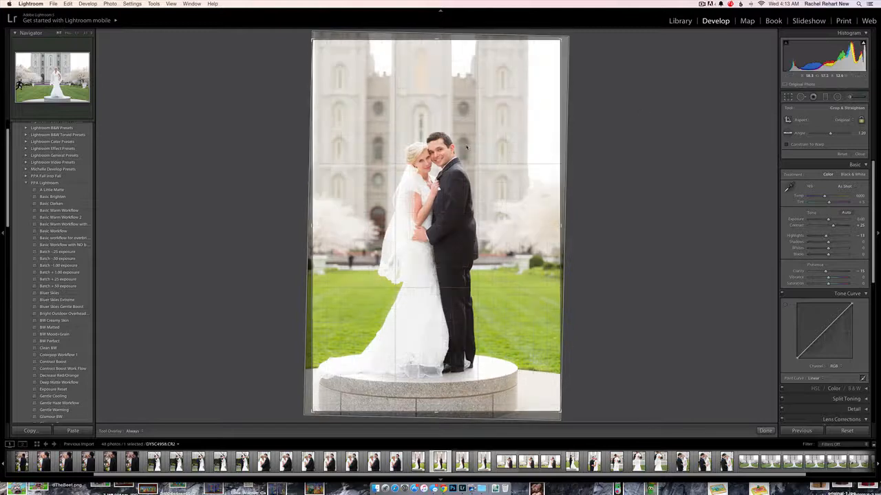
pyautogui.press('r')
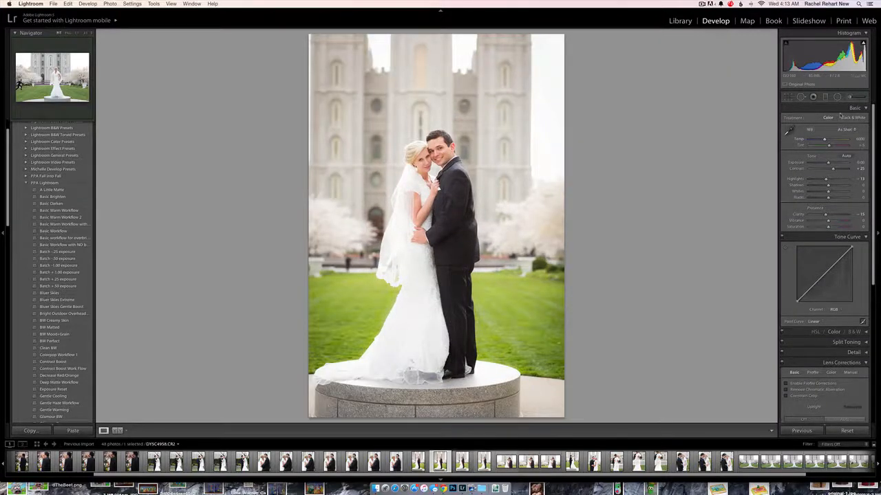
pyautogui.click(790, 98)
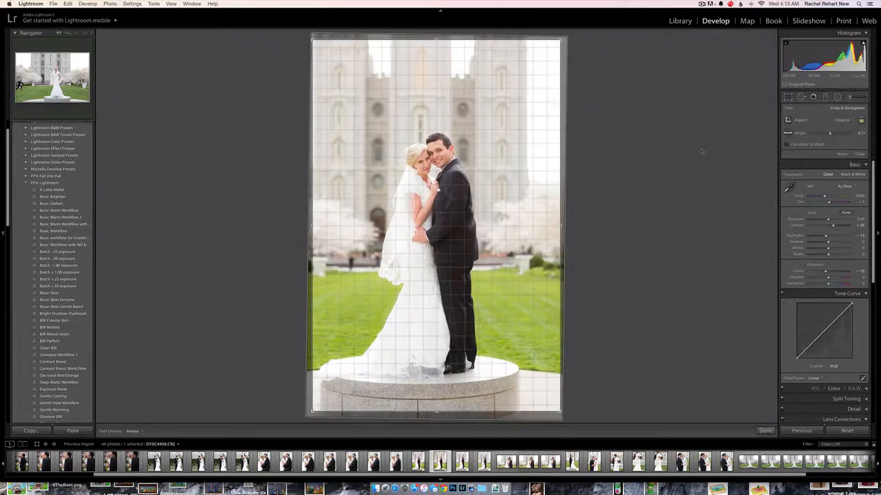
pyautogui.press('r')
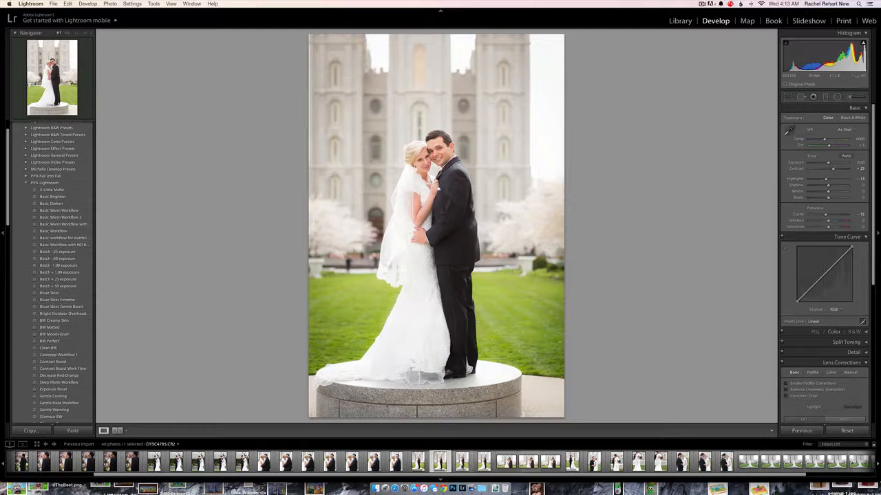
# - Apply the previous photo's settings in turn to DYSC4785.CR2, DYSC4786.CR2 and the close-up DYSC4800.CR2
pyautogui.click(461, 461)
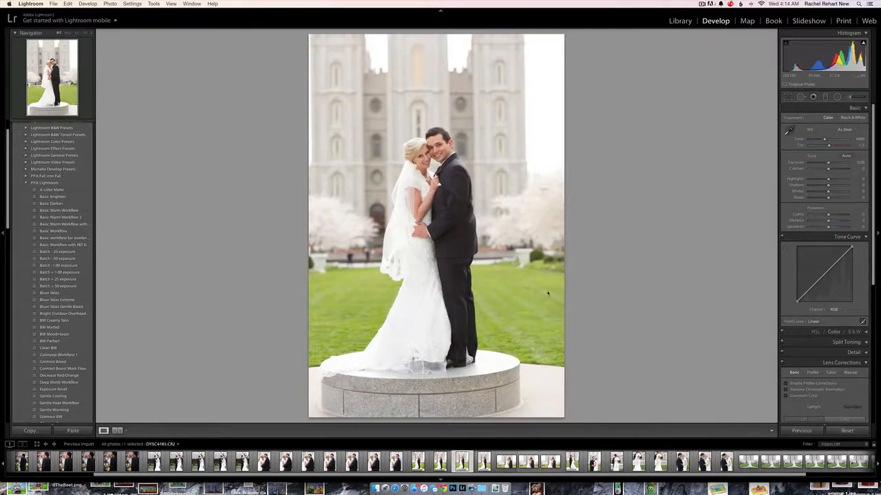
pyautogui.click(803, 432)
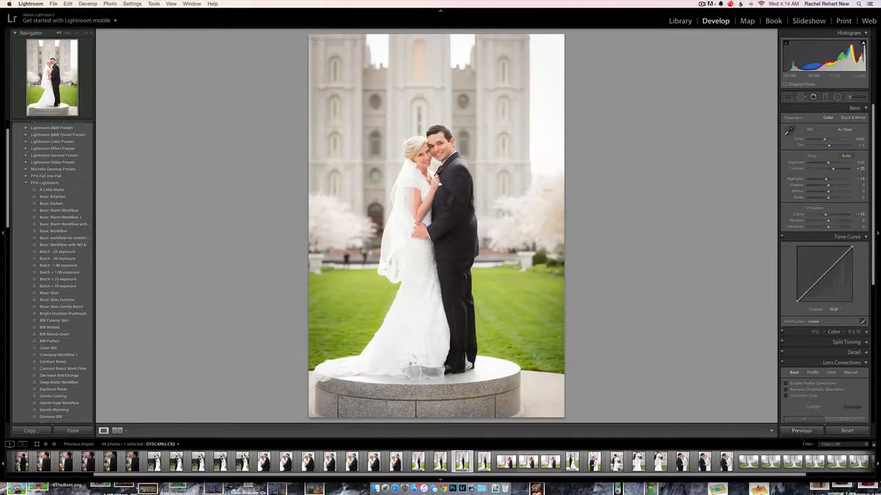
pyautogui.press('Right')
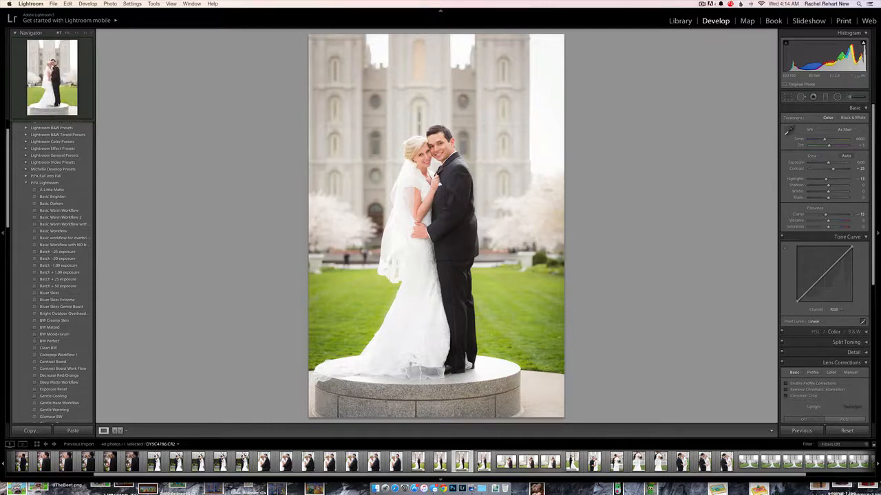
pyautogui.click(482, 462)
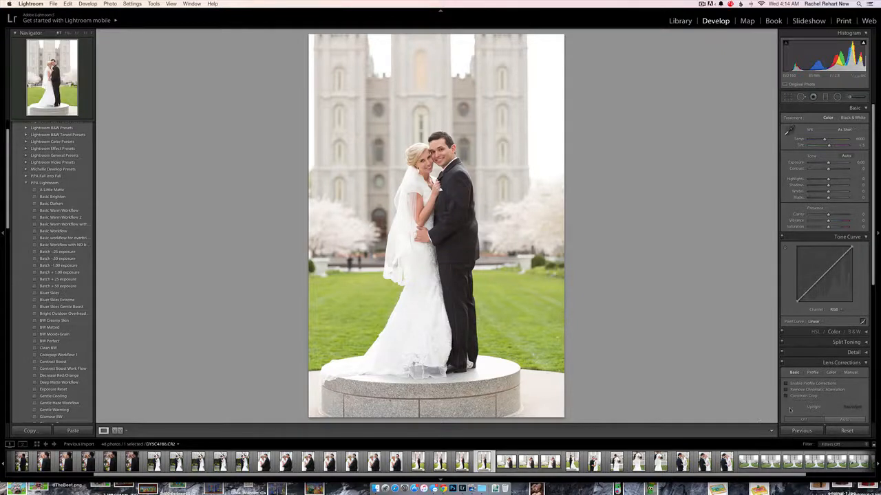
pyautogui.click(797, 431)
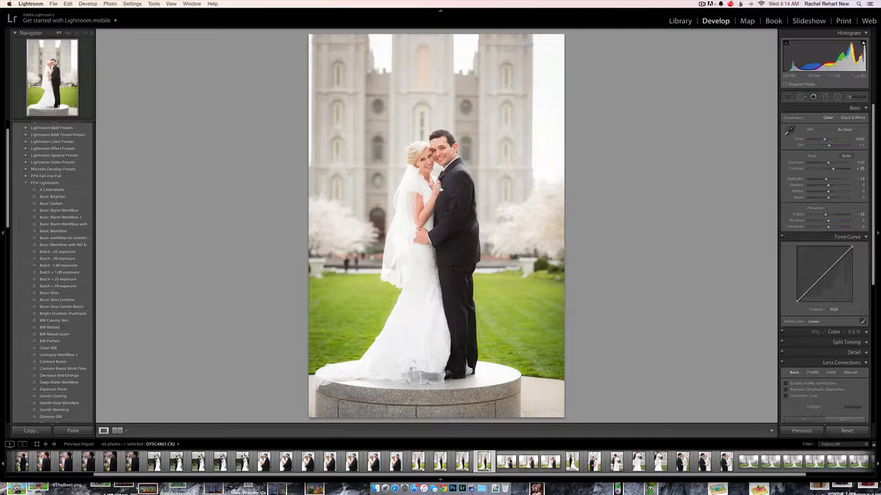
pyautogui.click(509, 466)
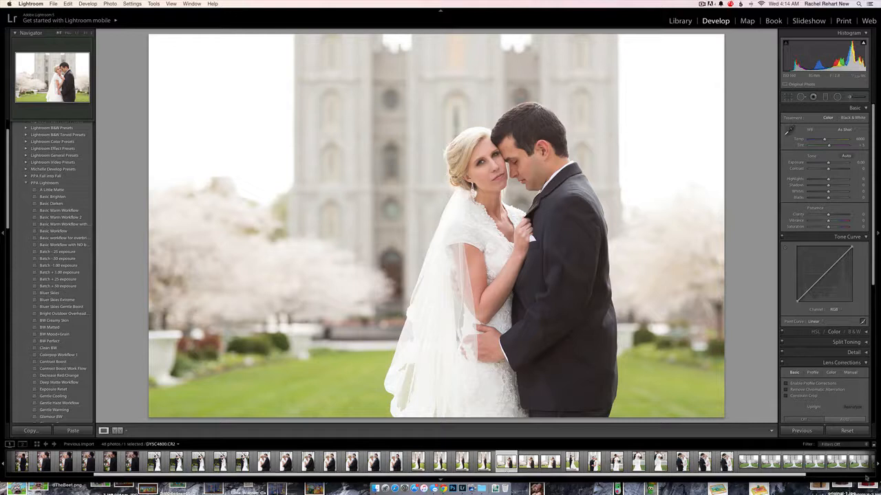
pyautogui.click(817, 431)
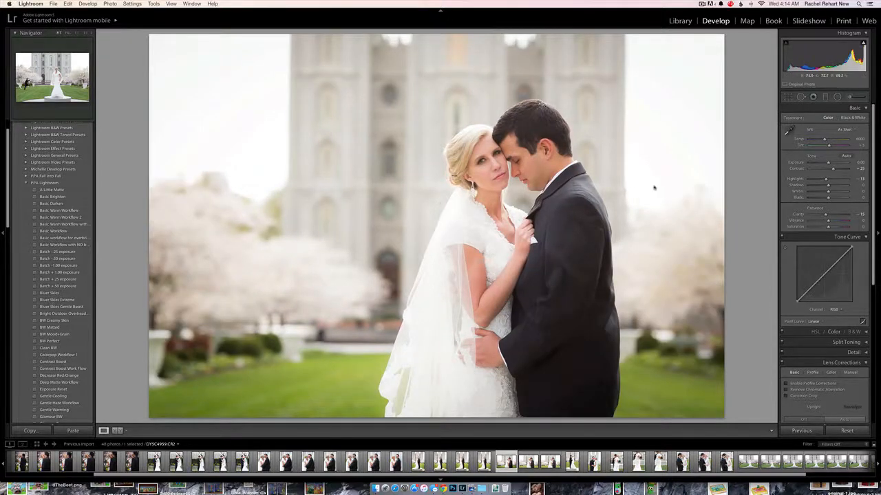
# - Replace the copied brush stroke in DYSC4800.CR2 with a new dodge stroke over the couple's faces at 0.52 exposure
pyautogui.click(850, 97)
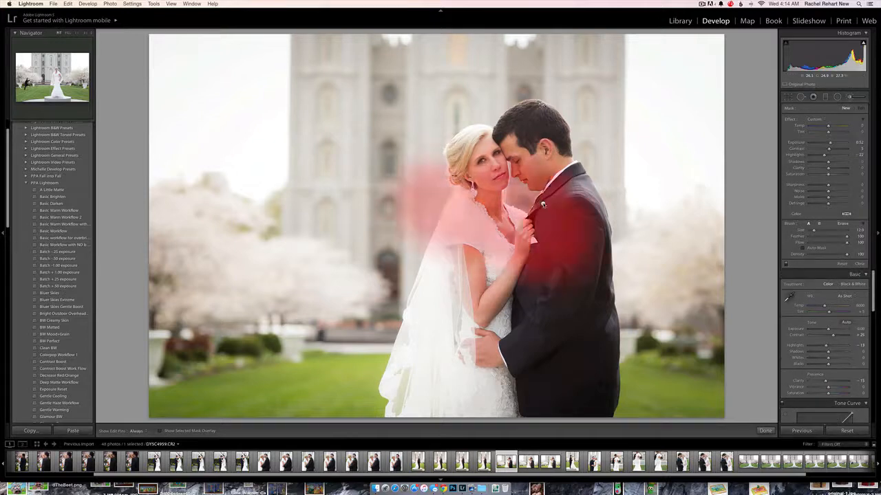
pyautogui.click(542, 204)
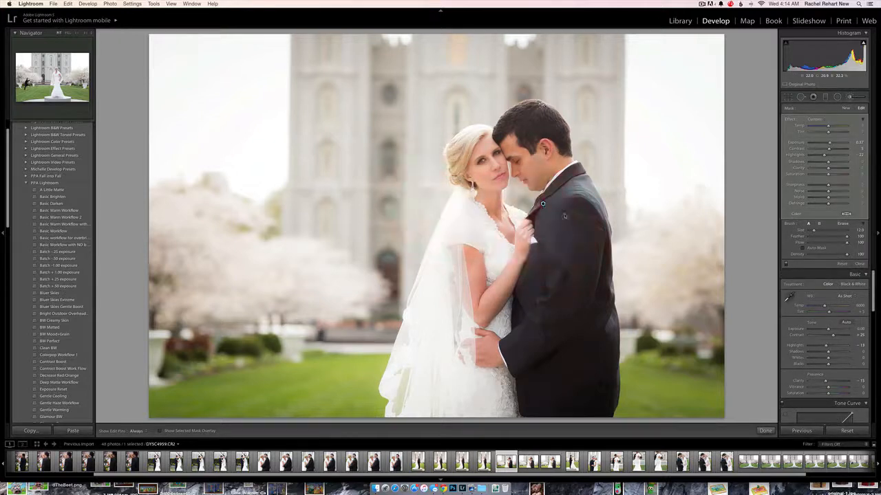
pyautogui.press('Delete')
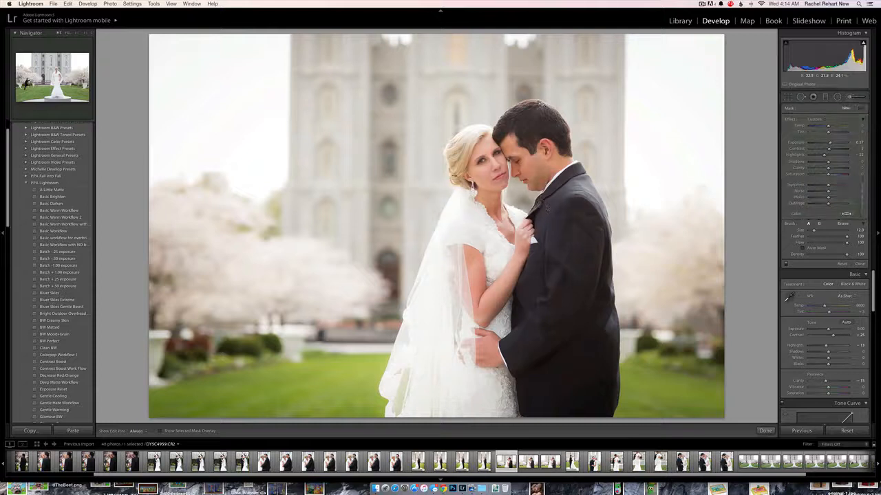
pyautogui.moveTo(511, 143); pyautogui.dragTo(485, 185)
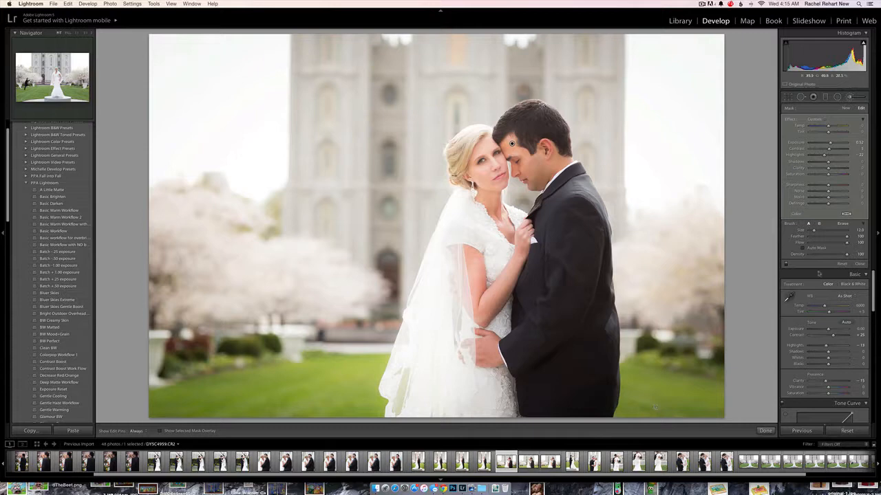
# - Straighten the crop of DYSC4800.CR2 to an angle of about 0.33
pyautogui.click(787, 97)
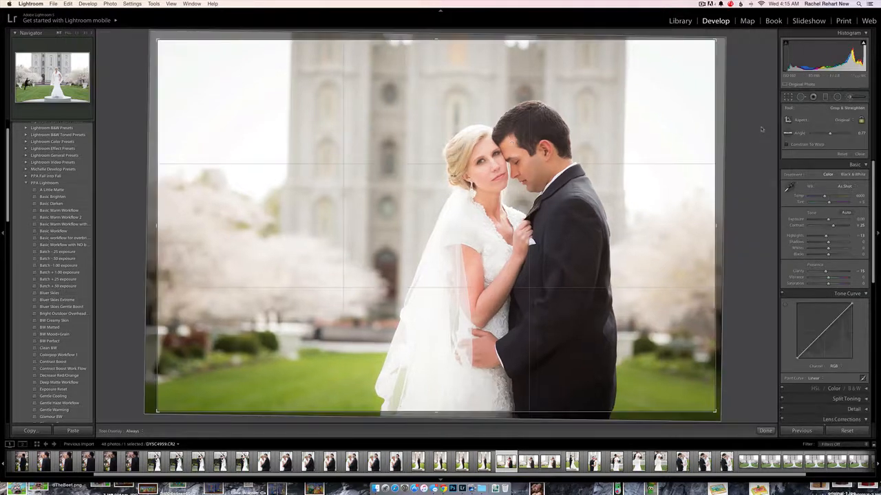
pyautogui.moveTo(761, 130); pyautogui.dragTo(766, 126)
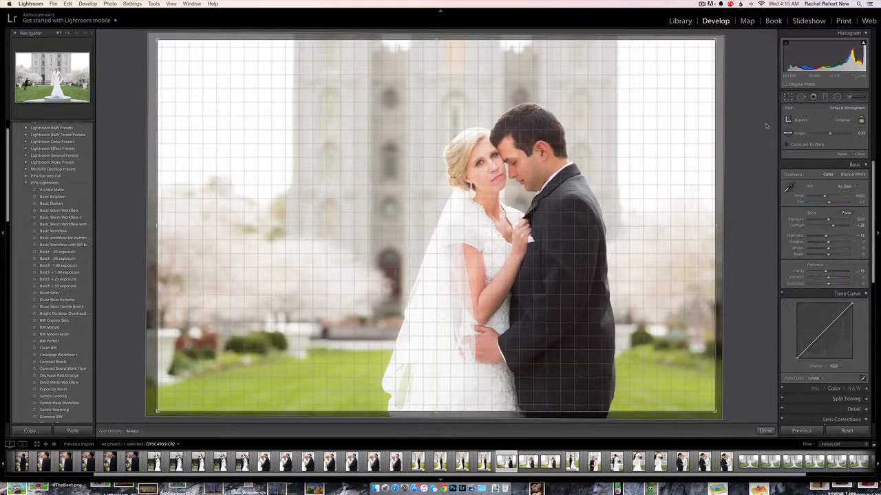
pyautogui.click(789, 98)
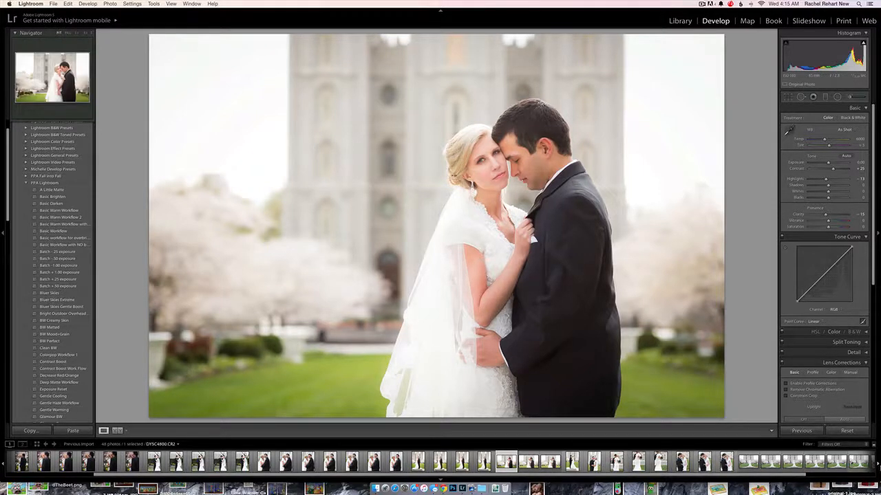
# - Synchronize the settings of DYSC4800.CR2 to all photos through the end of the filmstrip, leaving out local adjustments, spot removal and crop
pyautogui.hscroll(4, 875, 468)
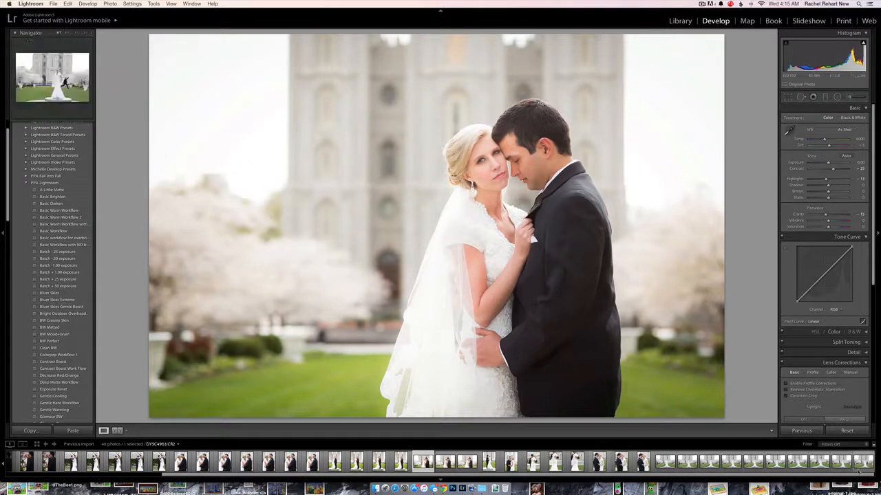
pyautogui.press('shift')
pyautogui.keyDown('shift'); pyautogui.click(860, 464); pyautogui.keyUp('shift')
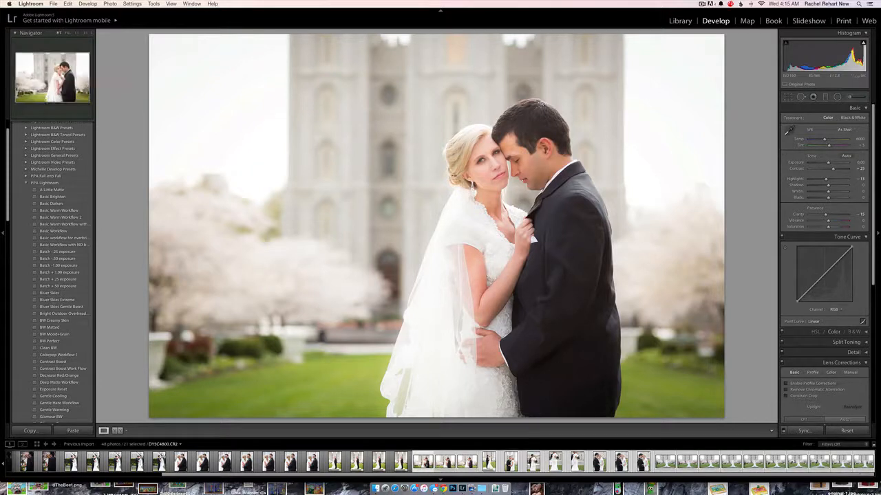
pyautogui.click(804, 432)
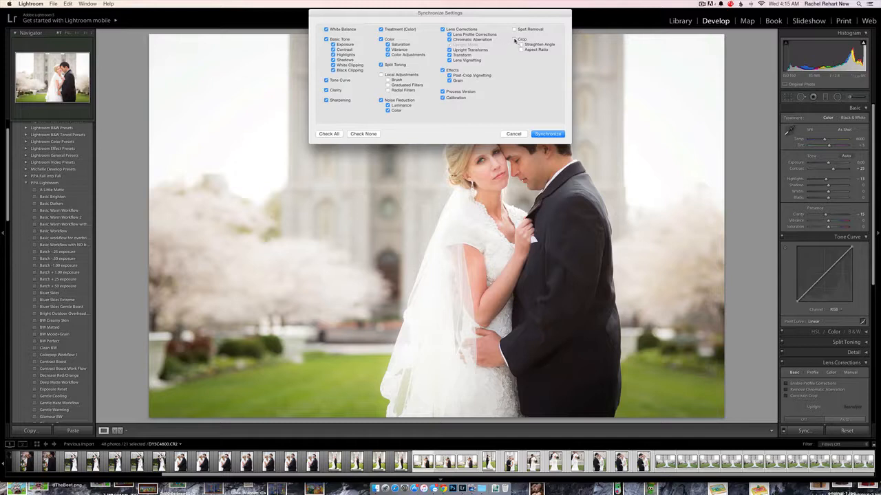
pyautogui.click(542, 136)
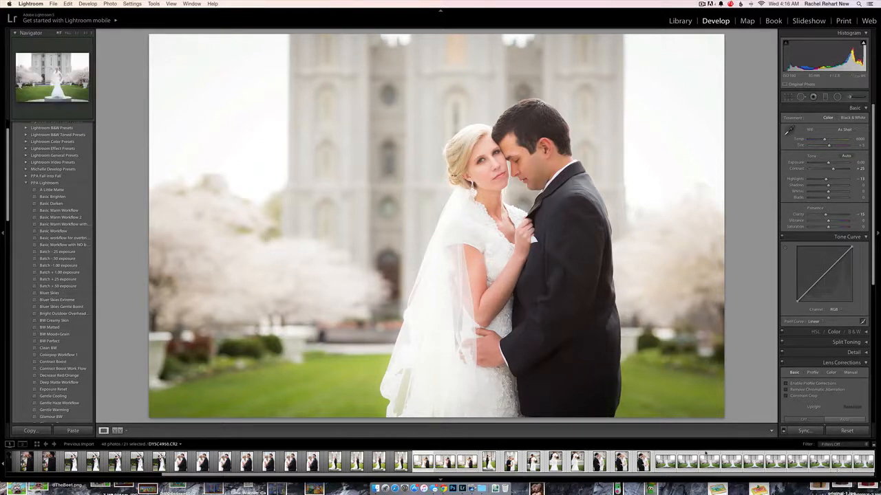
# - Review the synchronized bride-on-pedestal photos at the end of the filmstrip and compare them with the couple's close-up DYSC4801.CR2
pyautogui.click(662, 468)
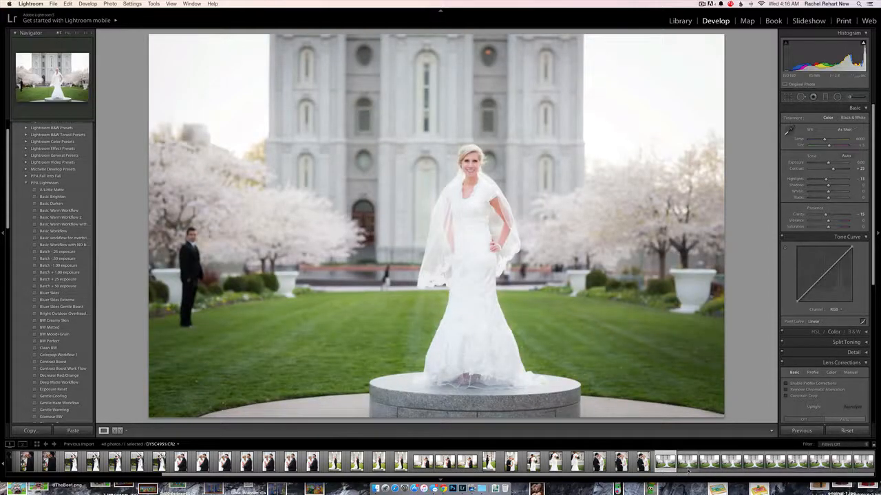
pyautogui.click(688, 468)
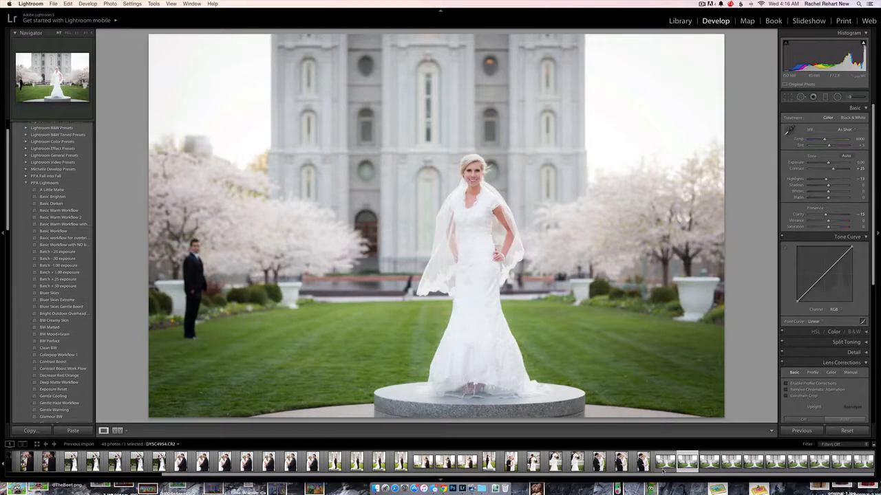
pyautogui.click(705, 469)
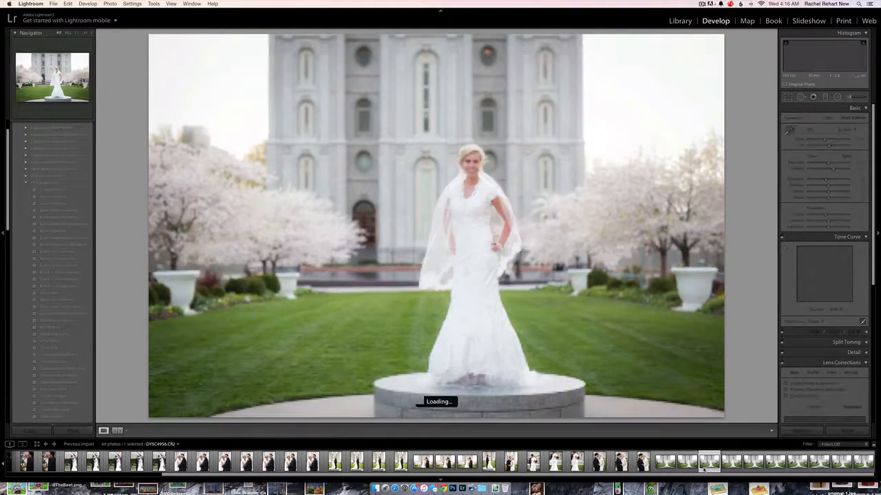
pyautogui.click(729, 469)
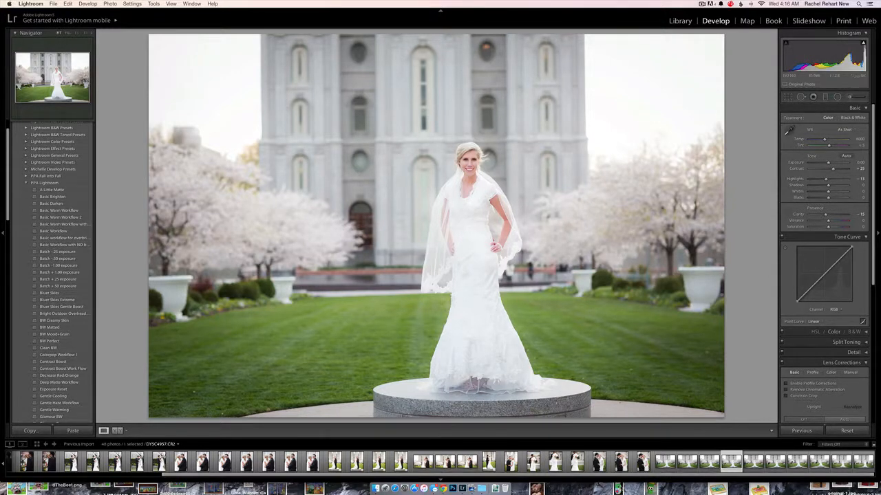
pyautogui.click(423, 462)
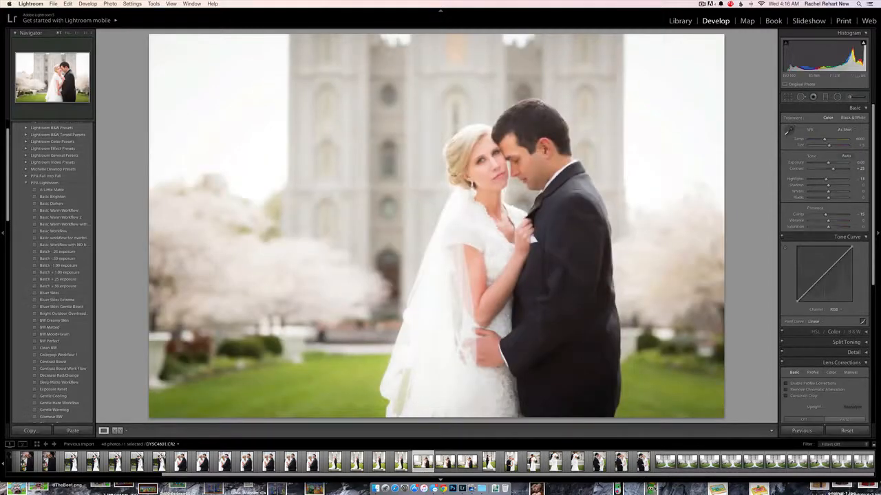
pyautogui.keyDown('shift'); pyautogui.click(860, 463); pyautogui.keyUp('shift')
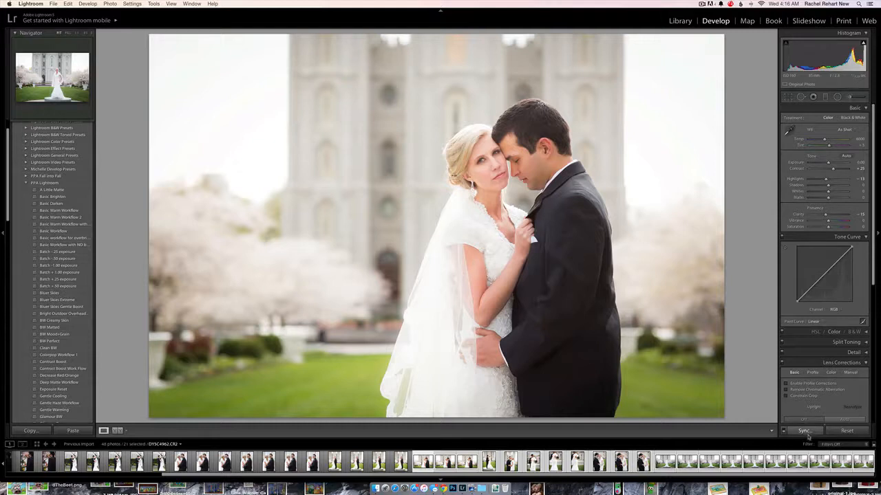
pyautogui.click(849, 97)
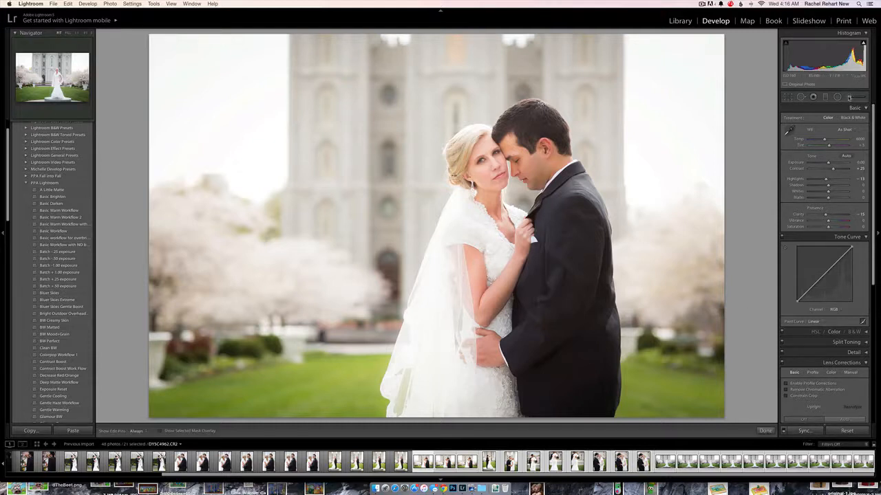
pyautogui.click(849, 97)
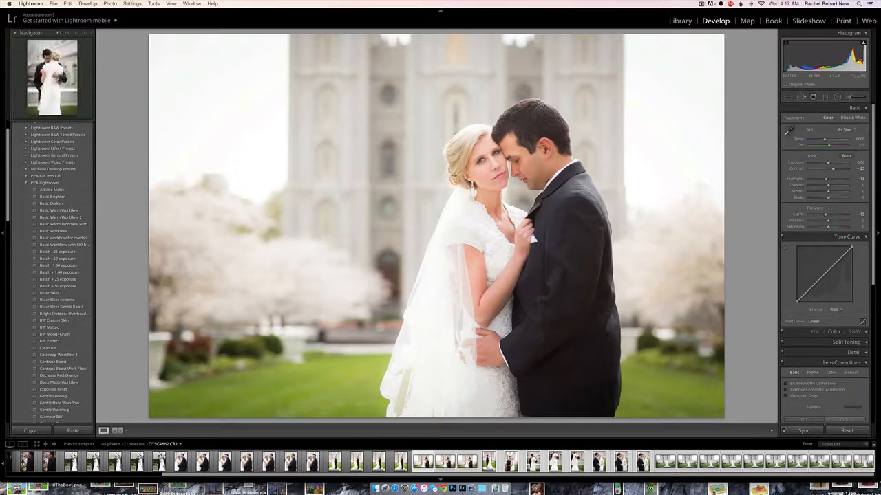
# - Apply the "Basic workflow for overbri..." preset to DYSC4954.CR2 and synchronize it to the remaining bride photos, excluding local adjustments, spot removal and crop
pyautogui.click(665, 467)
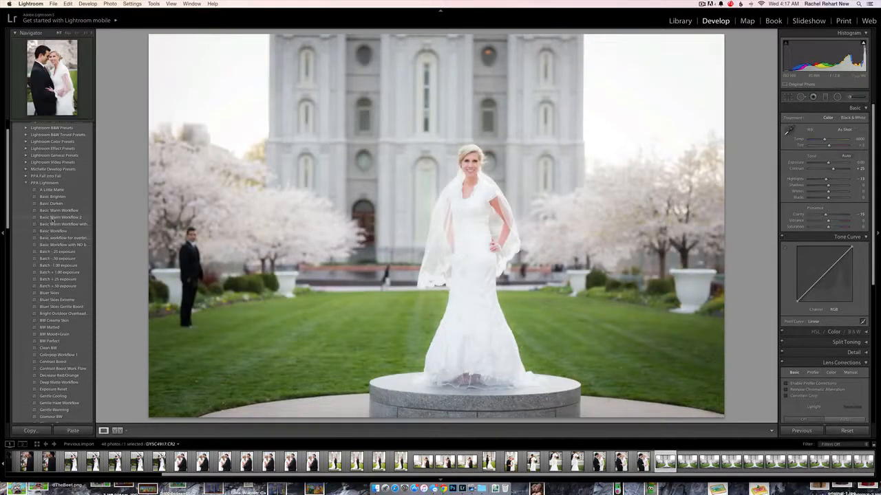
pyautogui.click(58, 238)
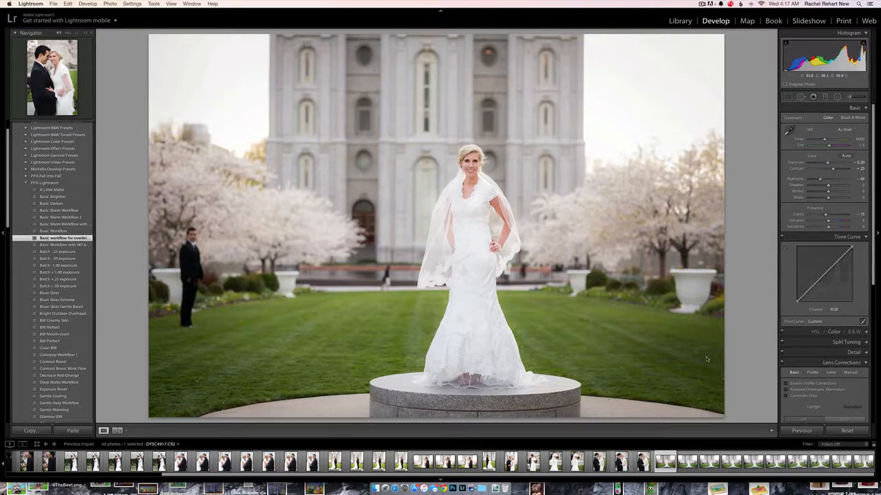
pyautogui.keyDown('shift'); pyautogui.click(866, 473); pyautogui.keyUp('shift')
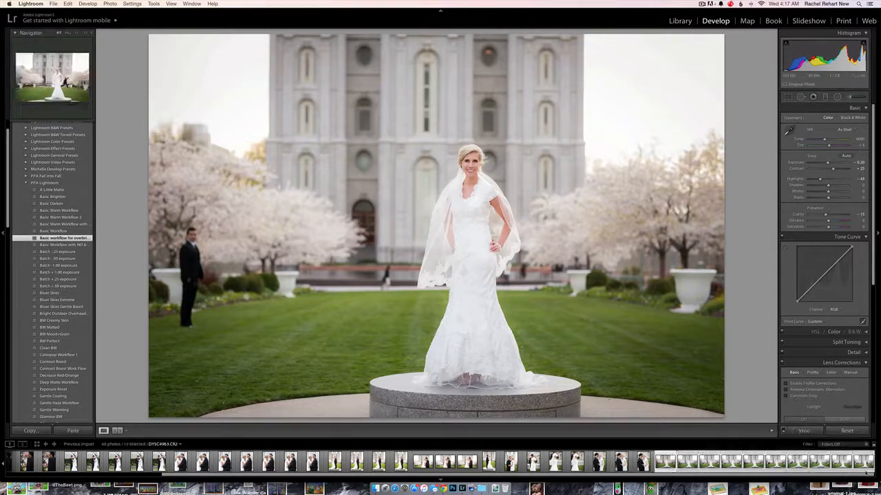
pyautogui.click(803, 430)
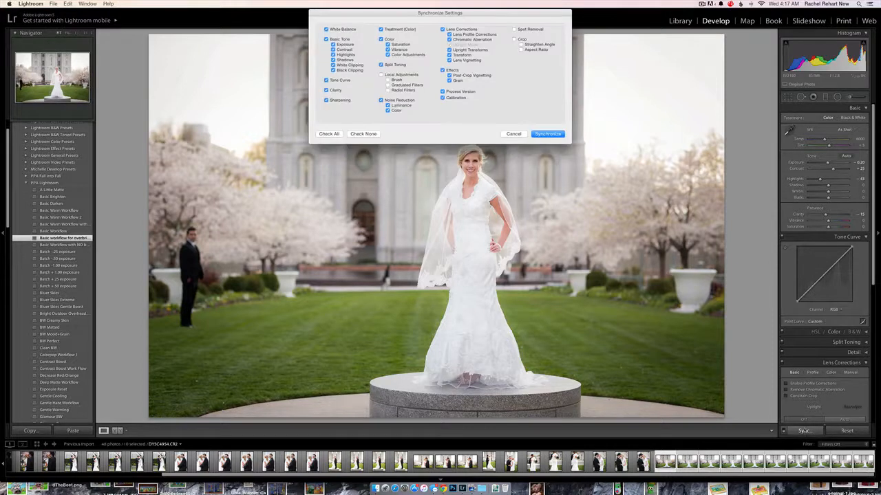
pyautogui.click(547, 133)
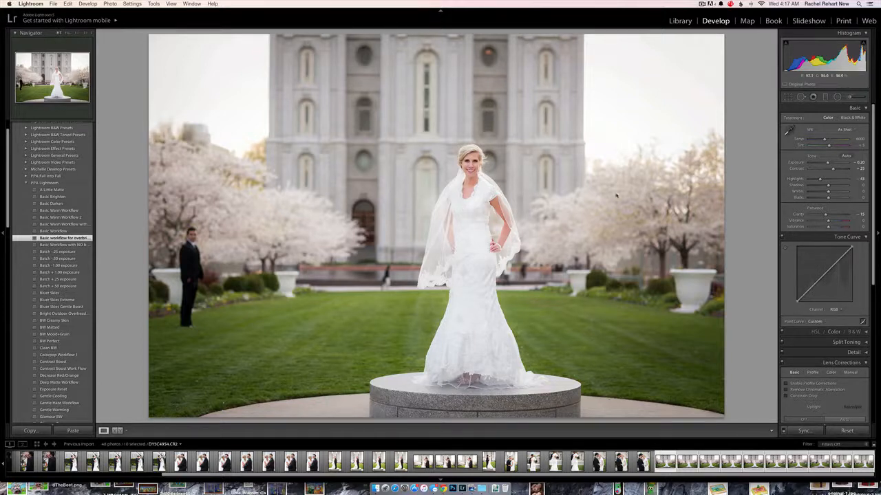
# - Dodge the bride's face in DYSC4954.CR2 using a smaller adjustment brush at 0.52 exposure
pyautogui.click(848, 98)
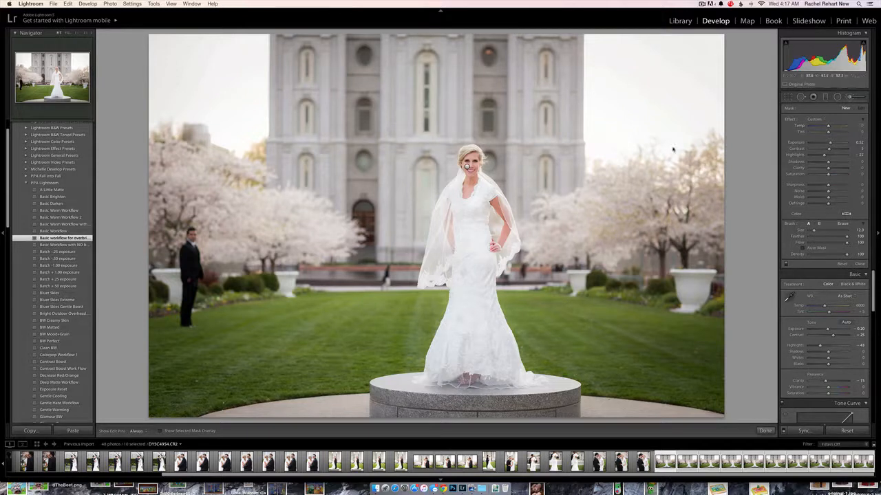
pyautogui.scroll(-3, 467, 167)
pyautogui.moveTo(474, 160); pyautogui.dragTo(468, 166)
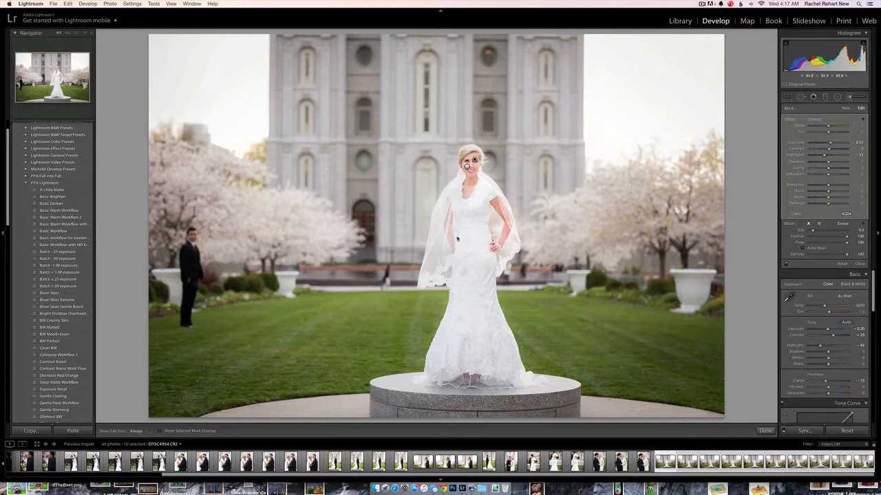
pyautogui.click(850, 99)
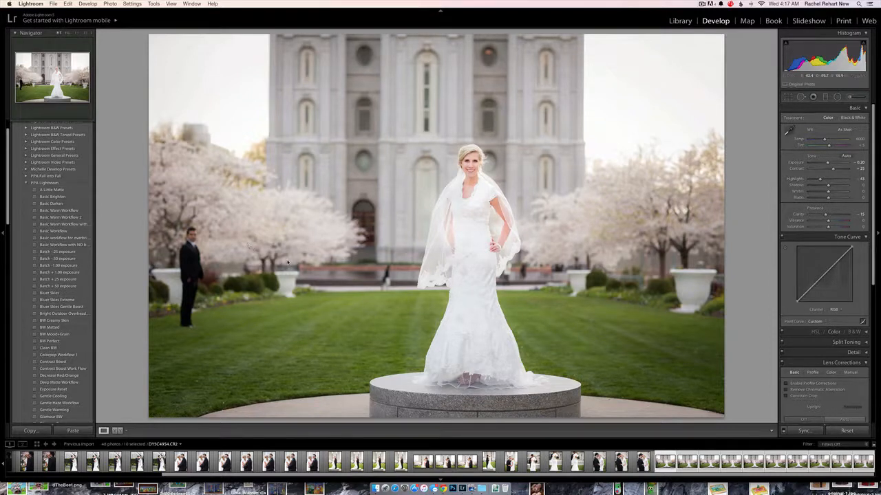
# - Straighten the crop of DYSC4954.CR2 to an angle of about -0.24
pyautogui.click(788, 97)
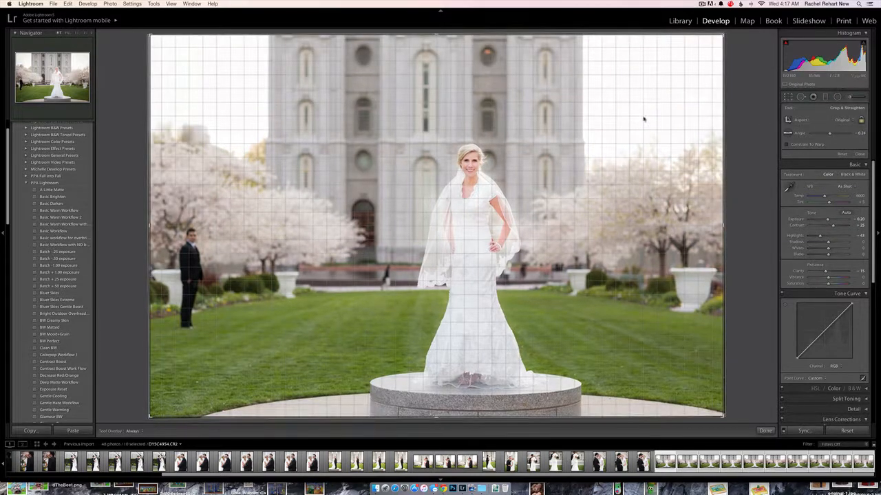
pyautogui.press('r')
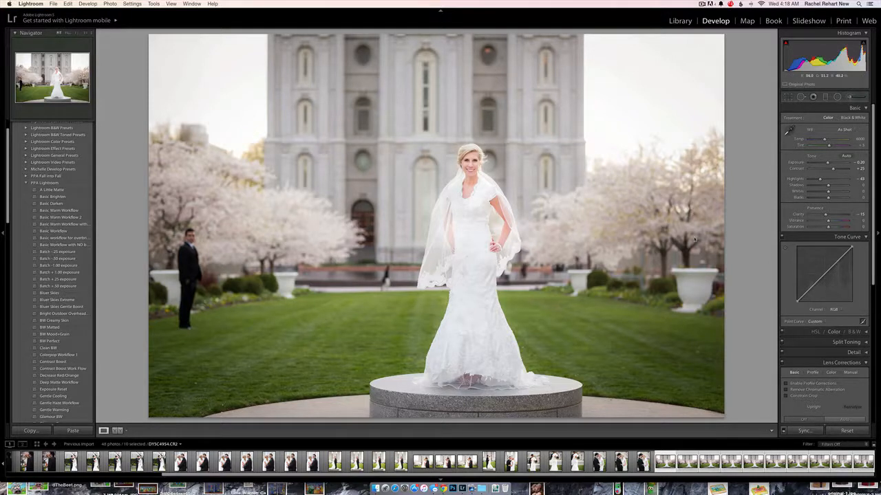
# - Brighten the blossoming trees on both sides of the bride with a larger adjustment brush at about 0.45 exposure
pyautogui.press('k')
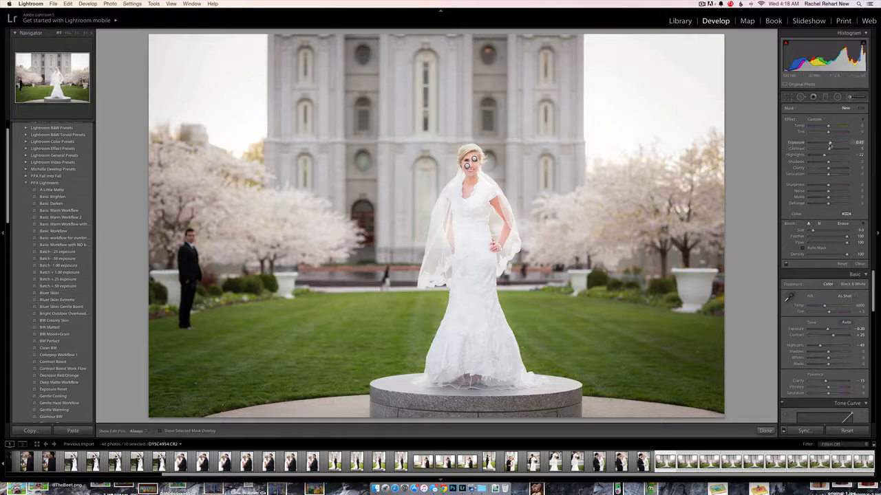
pyautogui.press(']')
pyautogui.press(']')
pyautogui.press(']')
pyautogui.moveTo(706, 182); pyautogui.dragTo(596, 253)
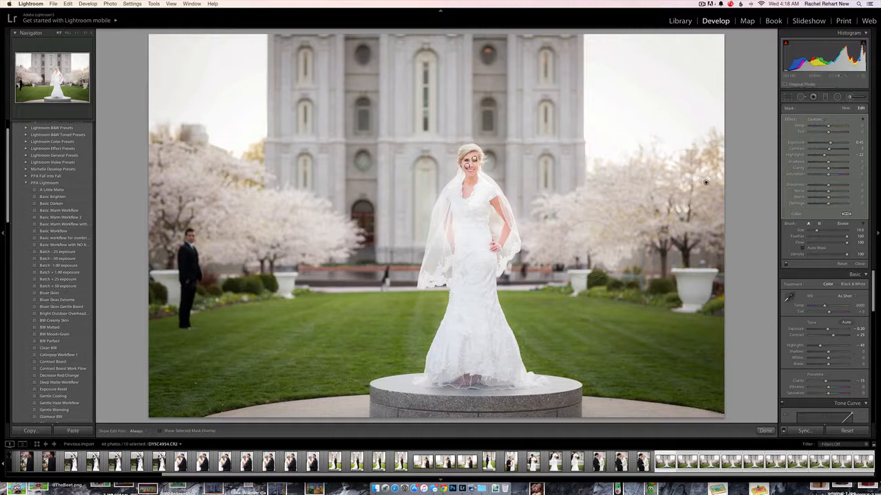
pyautogui.moveTo(175, 188); pyautogui.dragTo(309, 230)
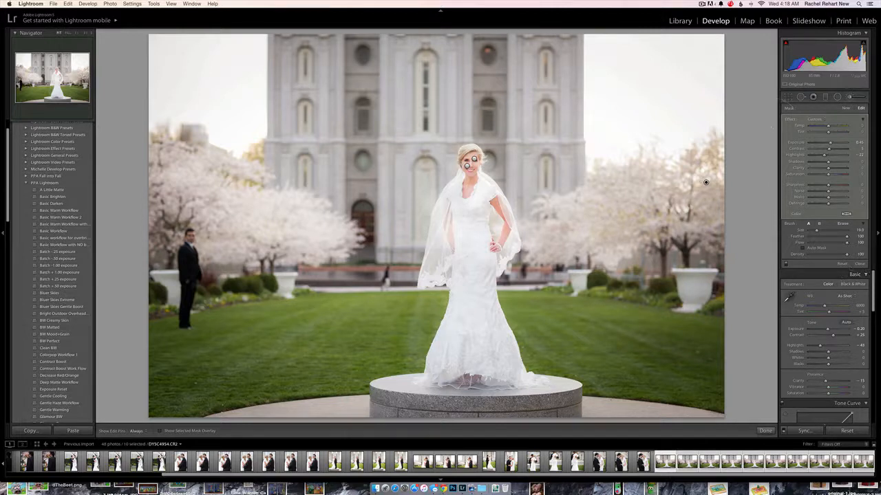
# - Create a new brush mask with the FYA burn brush effect and darken the grass from the lower right corner to the pedestal
pyautogui.click(846, 108)
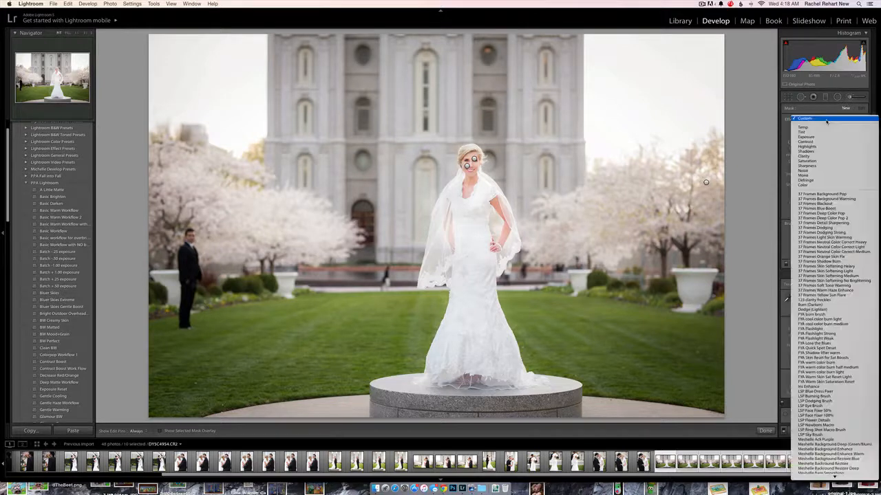
pyautogui.click(836, 118)
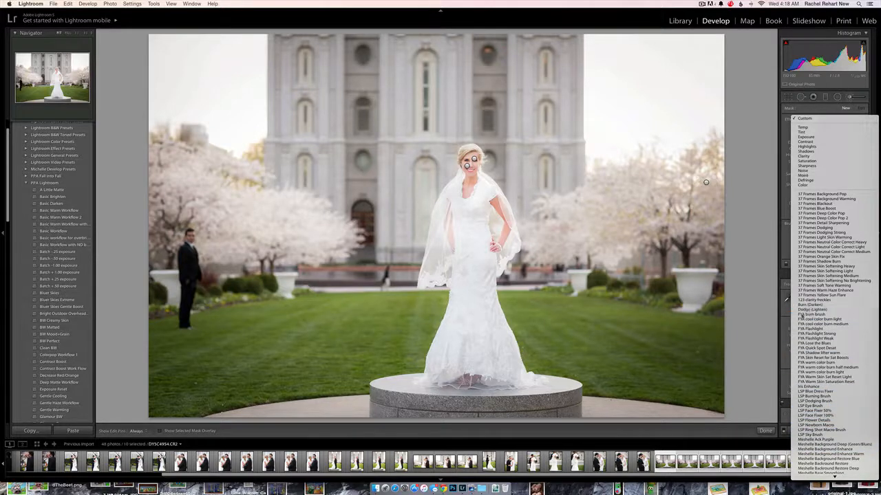
pyautogui.click(815, 314)
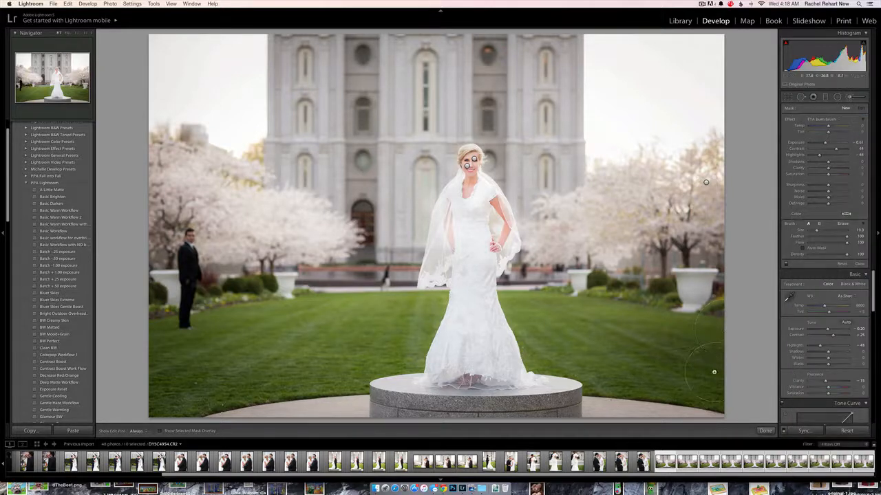
pyautogui.moveTo(714, 372)
pyautogui.mouseDown()
pyautogui.moveTo(633, 434)
pyautogui.moveTo(536, 441)
pyautogui.moveTo(219, 394)
pyautogui.moveTo(412, 437)
pyautogui.moveTo(219, 403)
pyautogui.moveTo(86, 406)
pyautogui.moveTo(426, 421)
pyautogui.mouseUp()
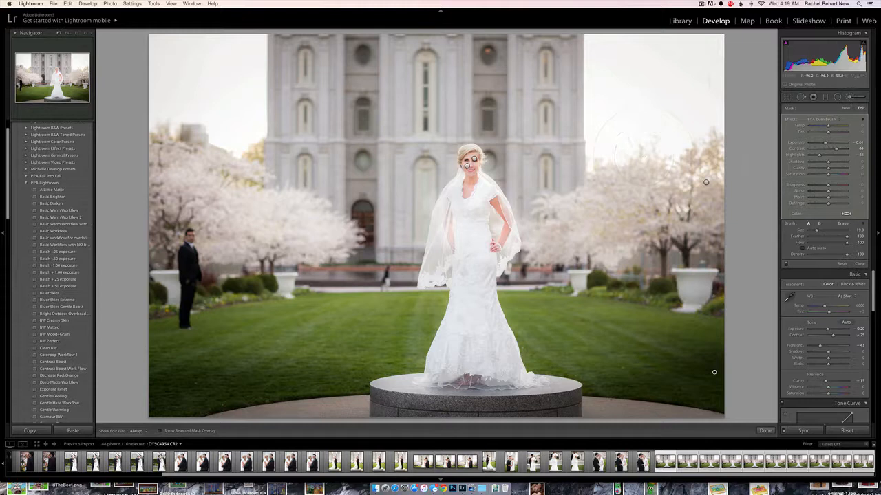
# - Try burning the sky right of the building, undo that stroke, and soften the burn to about -0.19 exposure and -28 highlights with less contrast
pyautogui.moveTo(591, 52); pyautogui.dragTo(715, 134)
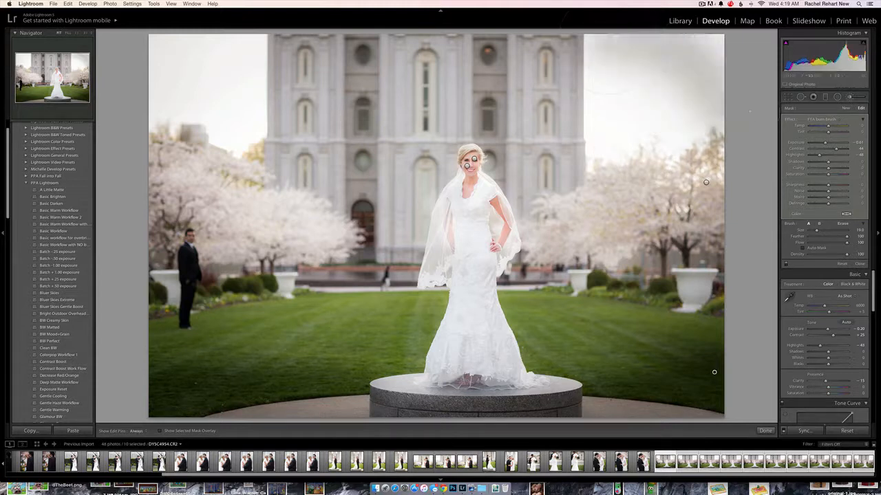
pyautogui.press('super+z')
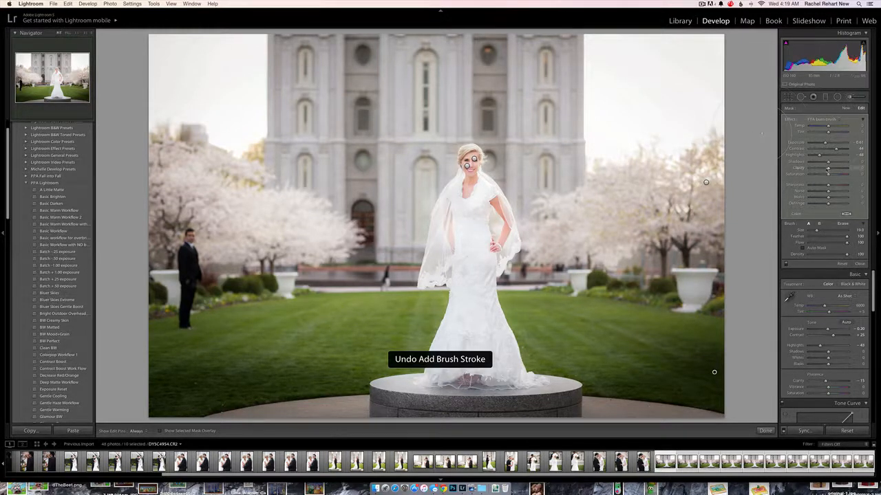
pyautogui.moveTo(825, 143); pyautogui.dragTo(829, 150)
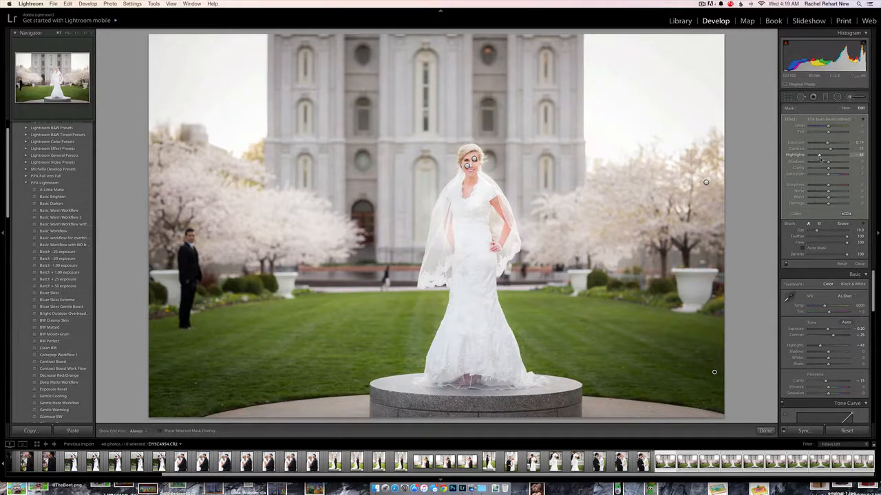
pyautogui.moveTo(820, 155); pyautogui.dragTo(822, 156)
# - Burn the sky in both upper corners and the grass in the lower left corner, and check the result with the edit pins hidden
pyautogui.moveTo(702, 47); pyautogui.dragTo(726, 55)
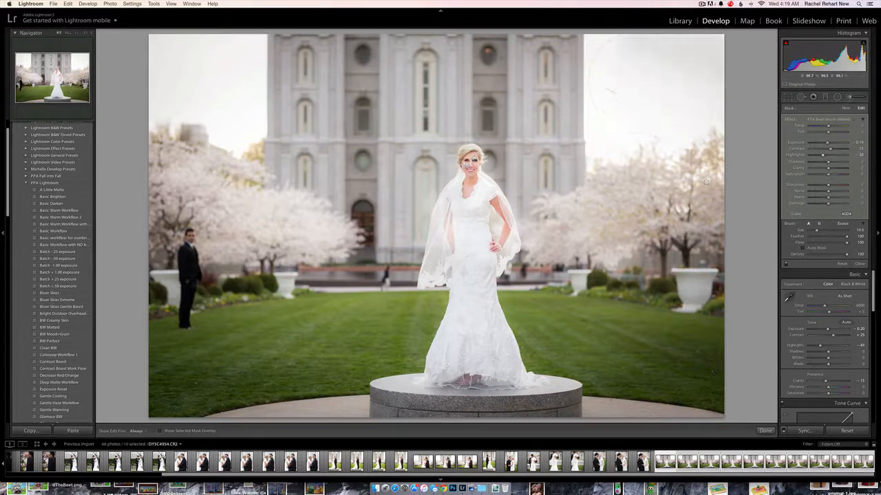
pyautogui.moveTo(205, 47)
pyautogui.mouseDown()
pyautogui.moveTo(196, 32)
pyautogui.moveTo(140, 85)
pyautogui.moveTo(138, 78)
pyautogui.mouseUp()
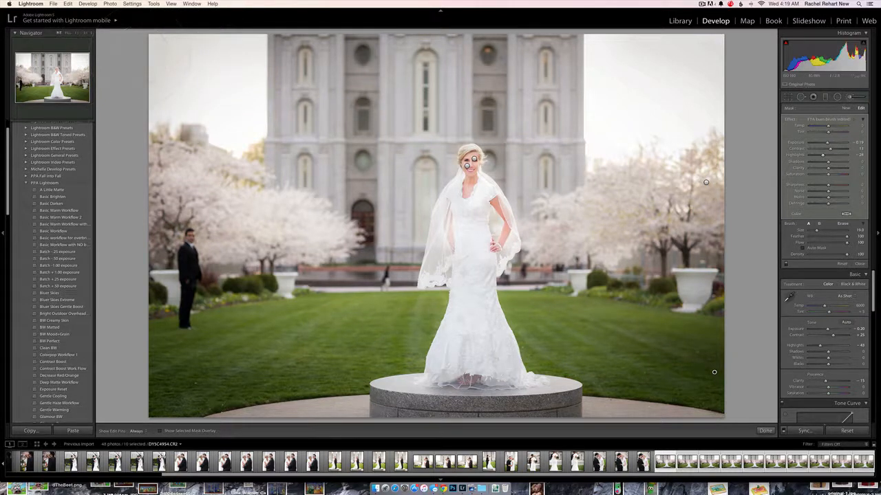
pyautogui.moveTo(141, 357)
pyautogui.mouseDown()
pyautogui.moveTo(162, 406)
pyautogui.moveTo(207, 420)
pyautogui.mouseUp()
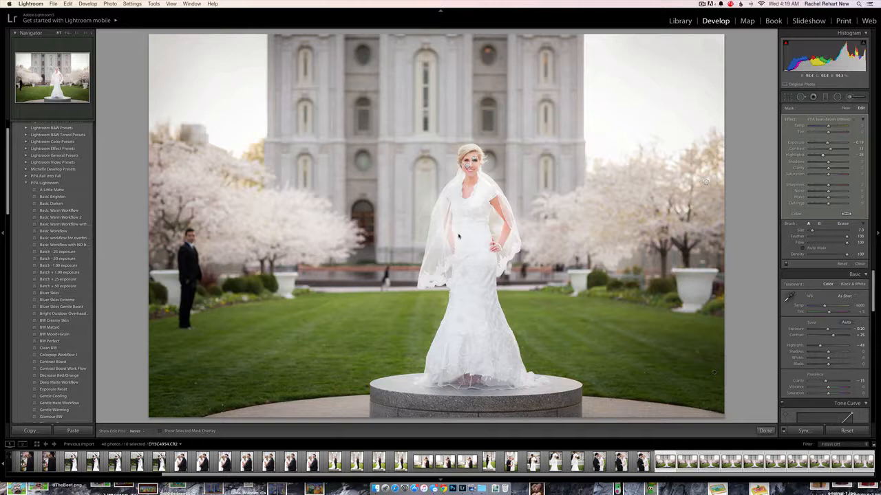
pyautogui.press('h')
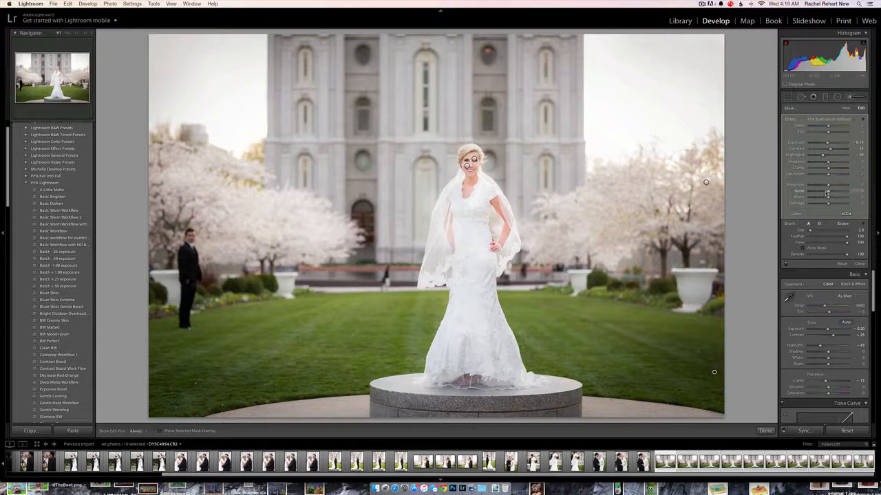
# - Start a new brush mask and look through the list of saved brush effects
pyautogui.click(845, 109)
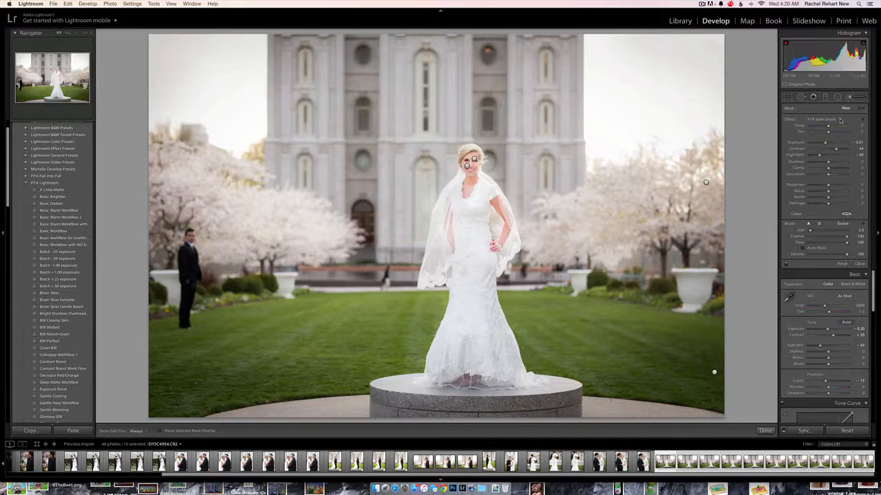
pyautogui.click(840, 120)
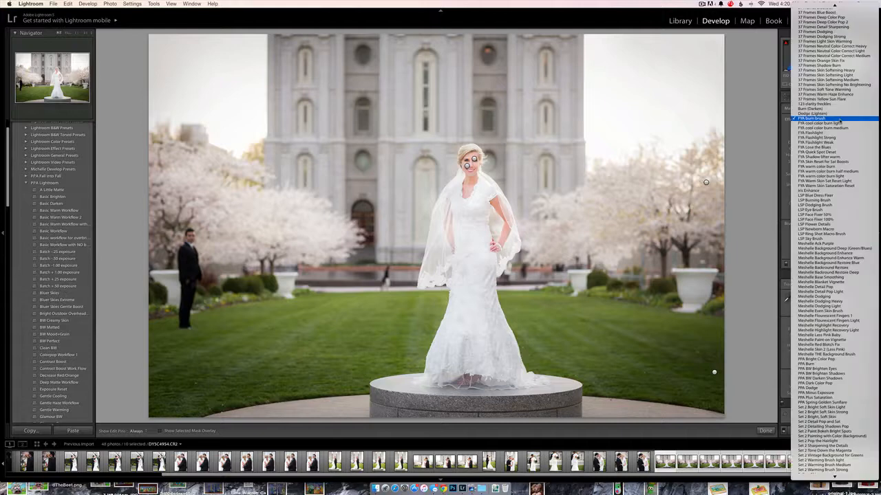
pyautogui.click(746, 102)
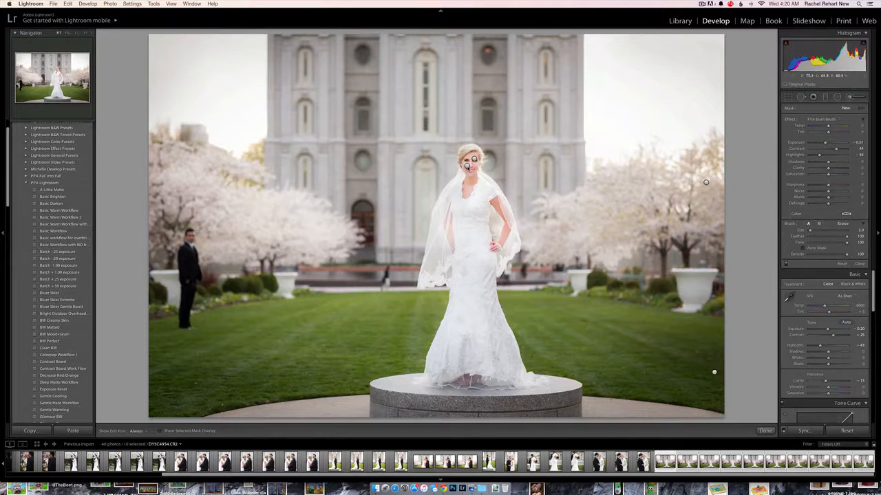
# - Review the settings behind each brush pin on the bride photo, then close the Adjustment Brush
pyautogui.click(466, 166)
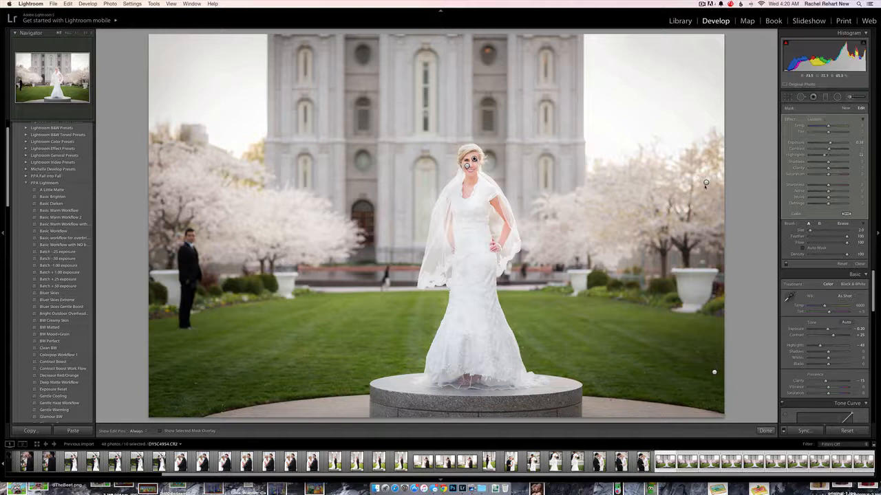
pyautogui.click(706, 182)
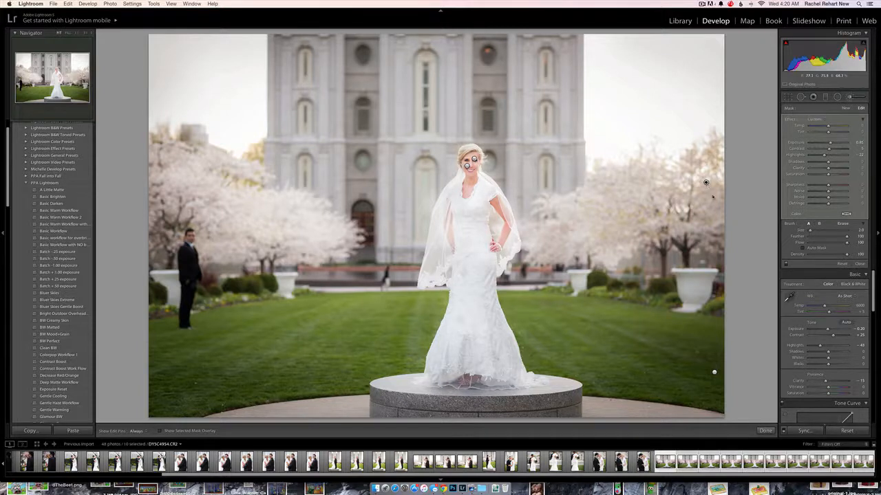
pyautogui.click(714, 372)
pyautogui.click(849, 97)
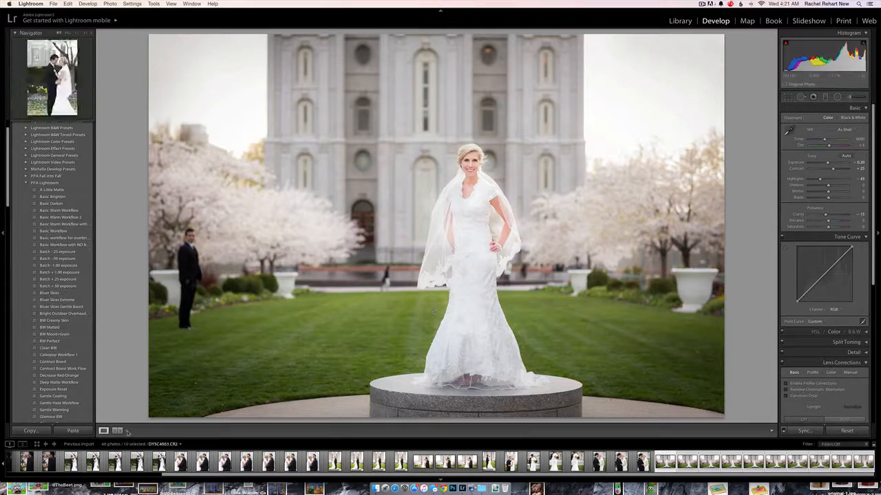
# - Compare the edits side by side with the originals on the temple bride shots and the first couple portraits
pyautogui.click(116, 431)
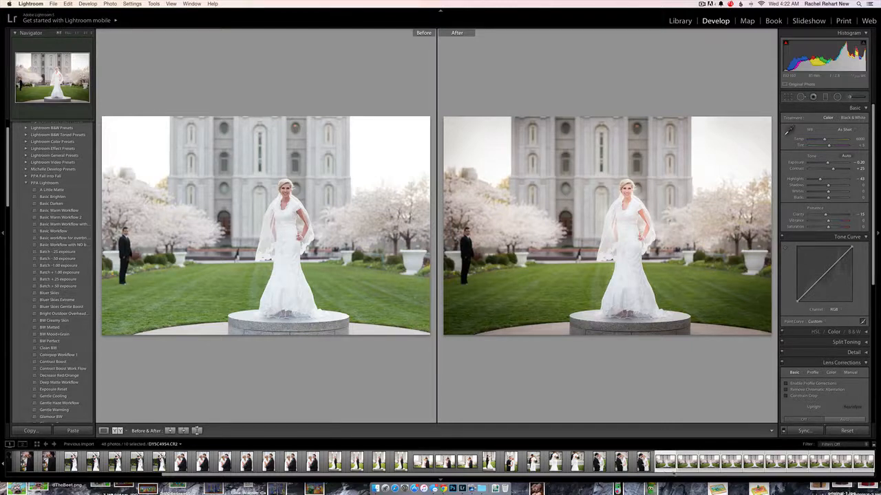
pyautogui.click(859, 465)
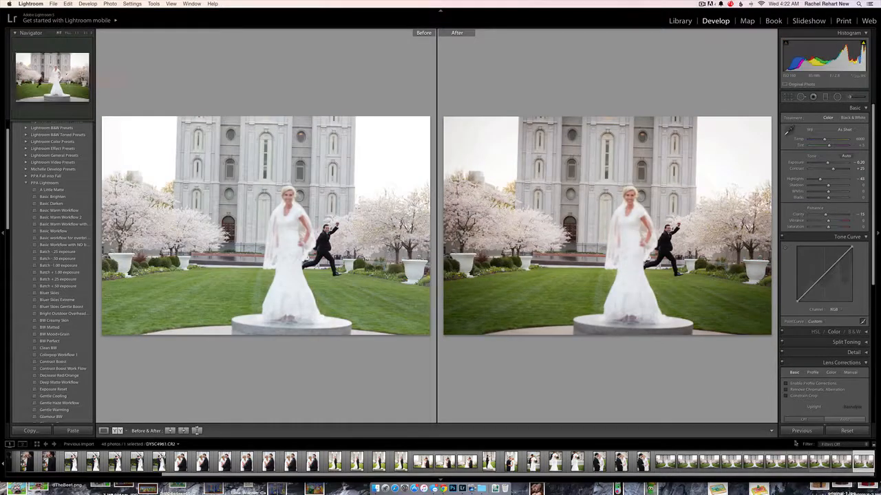
pyautogui.click(664, 462)
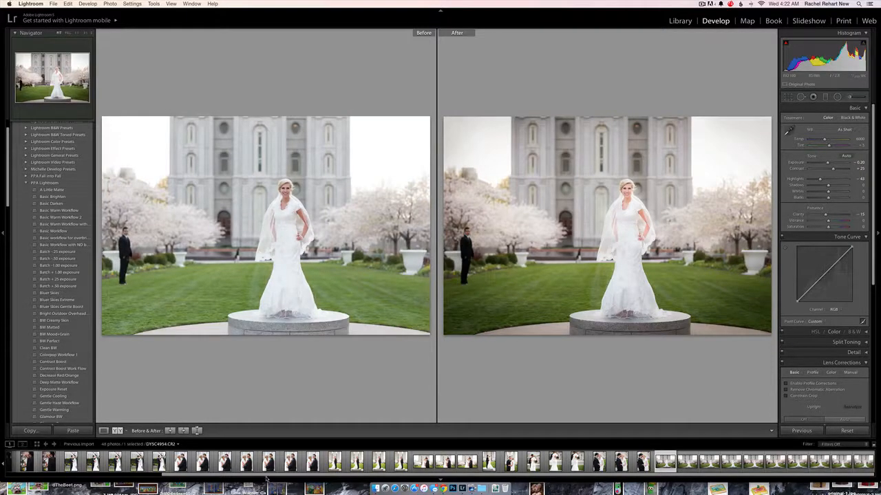
pyautogui.moveTo(226, 475); pyautogui.dragTo(66, 486)
pyautogui.click(21, 464)
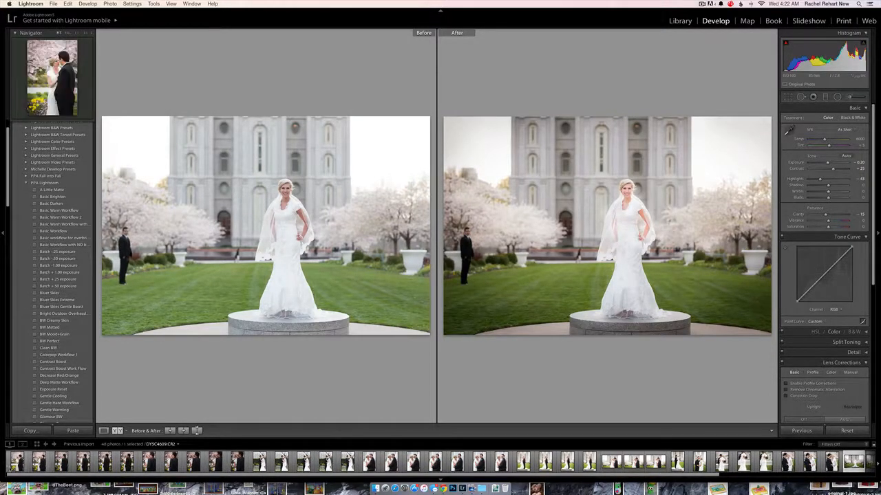
pyautogui.click(149, 463)
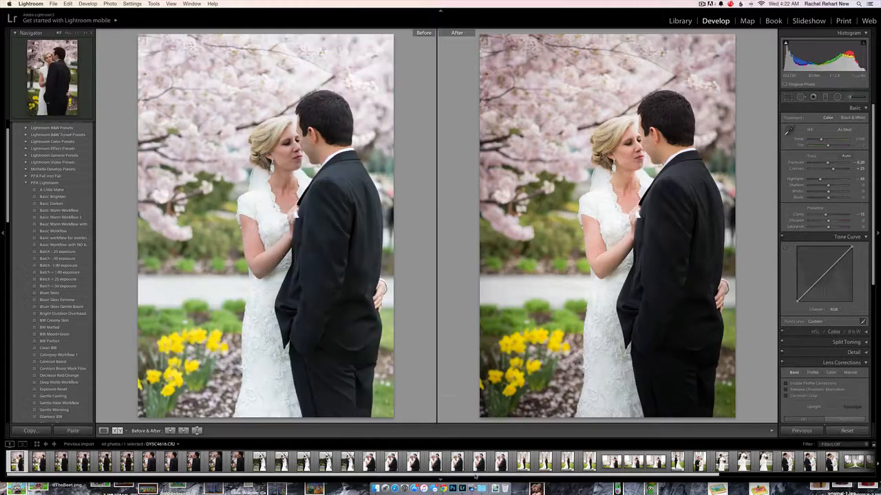
# - Select all photos in the filmstrip and open the export settings for them
pyautogui.moveTo(481, 474); pyautogui.dragTo(633, 476)
pyautogui.moveTo(864, 487); pyautogui.dragTo(869, 488)
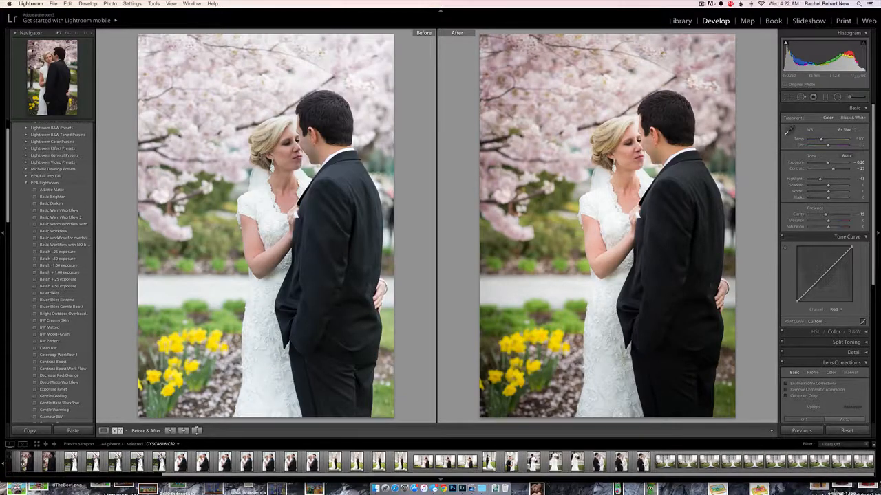
pyautogui.click(861, 470)
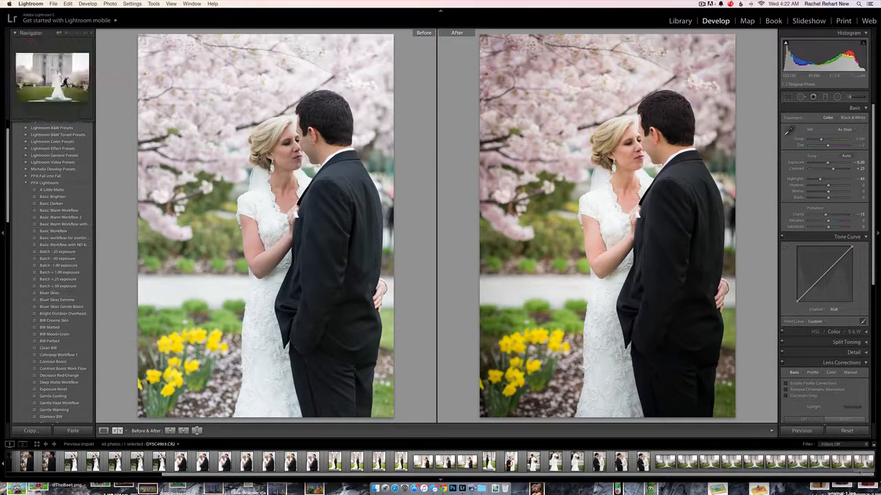
pyautogui.press('super+a')
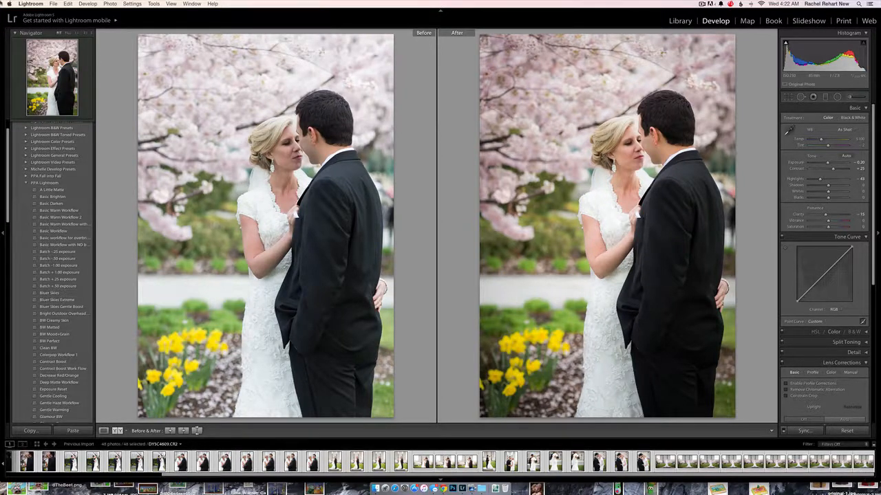
pyautogui.click(53, 4)
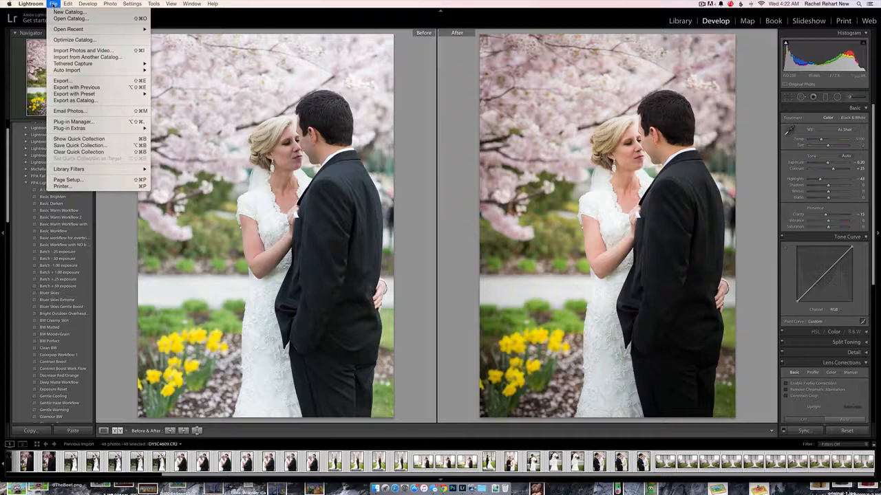
pyautogui.click(72, 81)
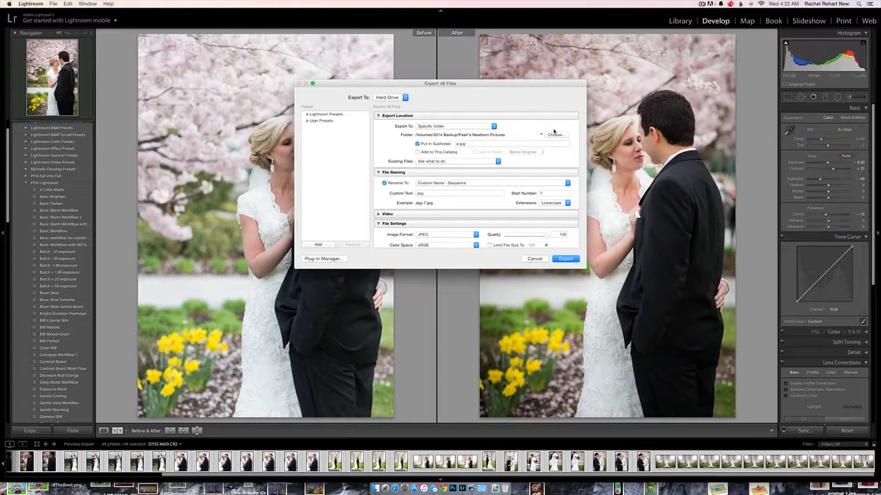
# - Set the client's wedding folder on the 2014 Backup drive as the export destination, without creating a new folder
pyautogui.click(550, 135)
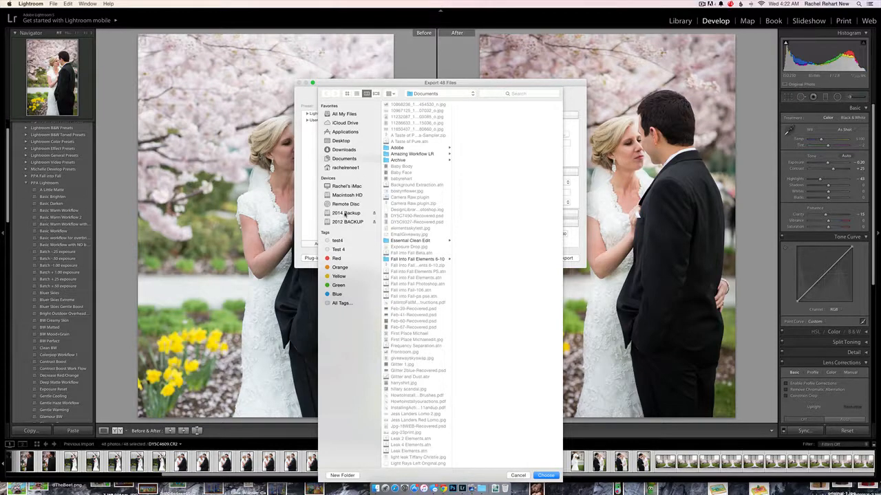
pyautogui.click(346, 214)
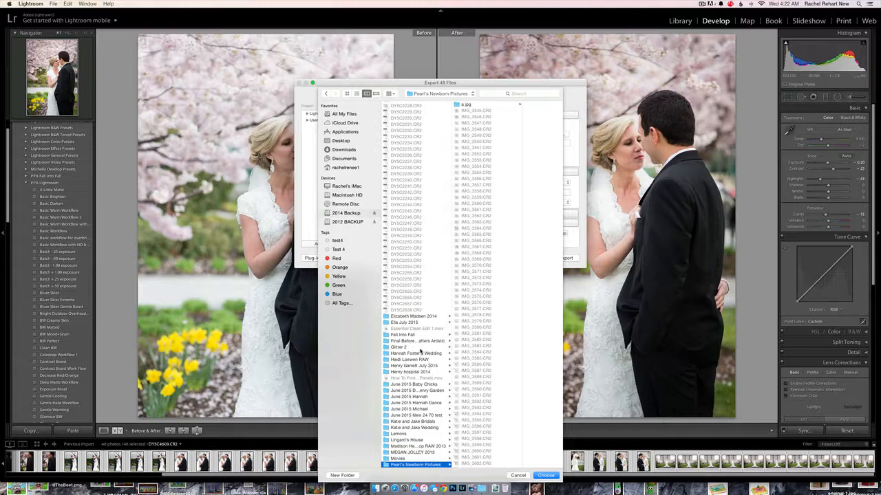
pyautogui.scroll(1, 420, 349)
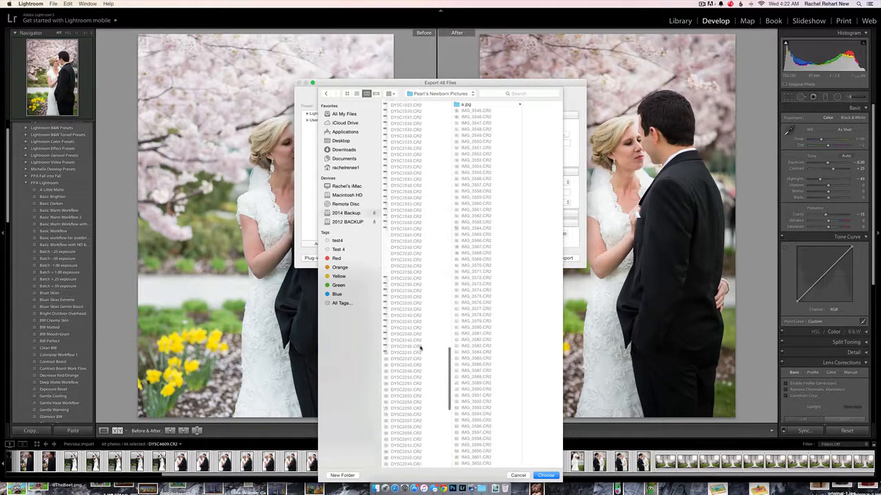
pyautogui.scroll(15, 420, 350)
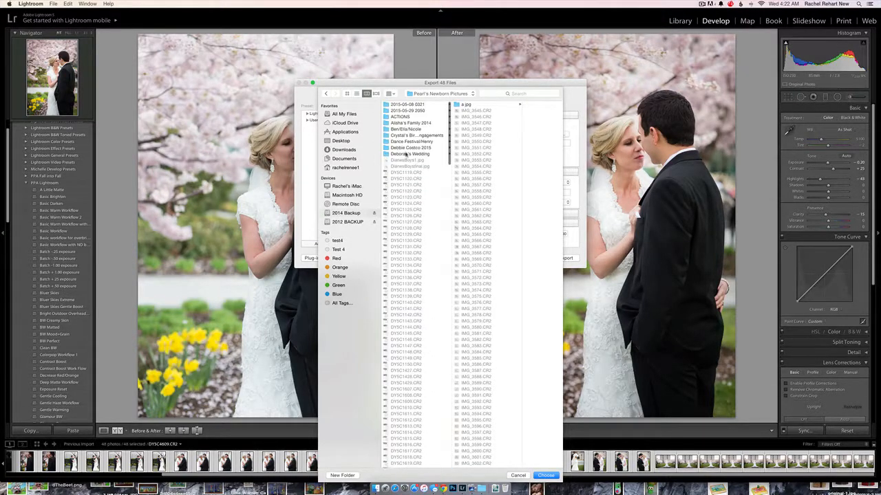
pyautogui.click(405, 154)
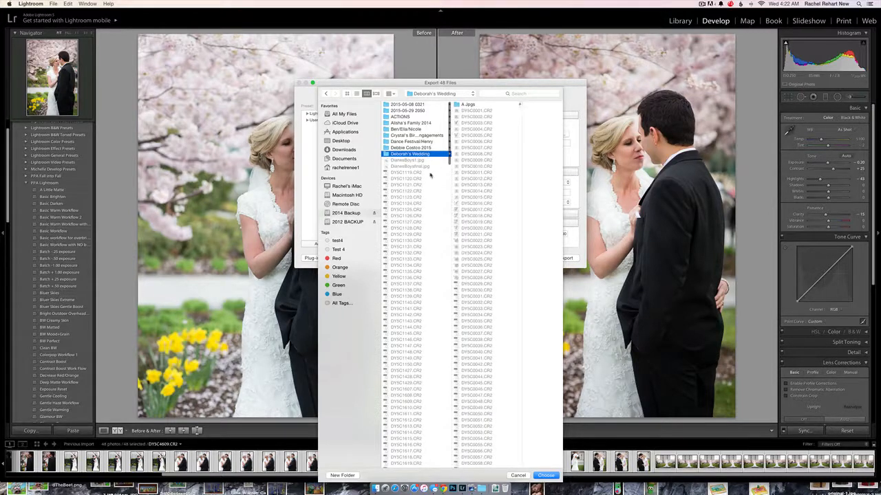
pyautogui.click(342, 475)
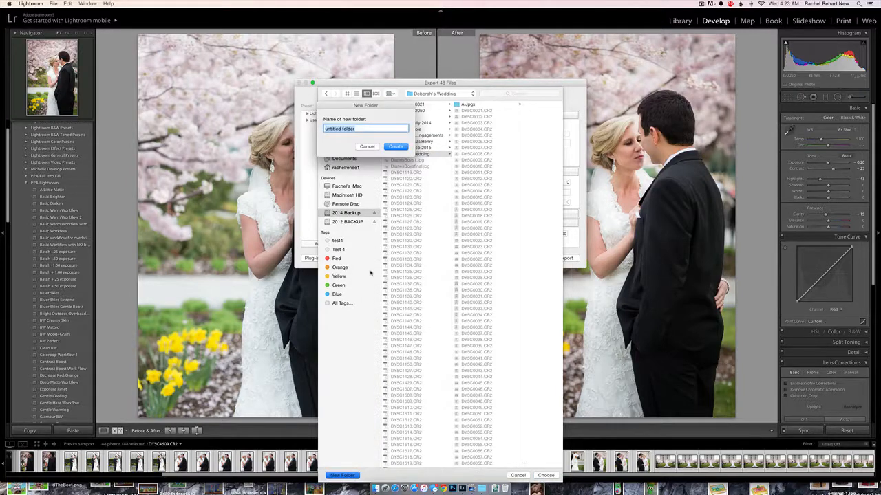
pyautogui.click(366, 147)
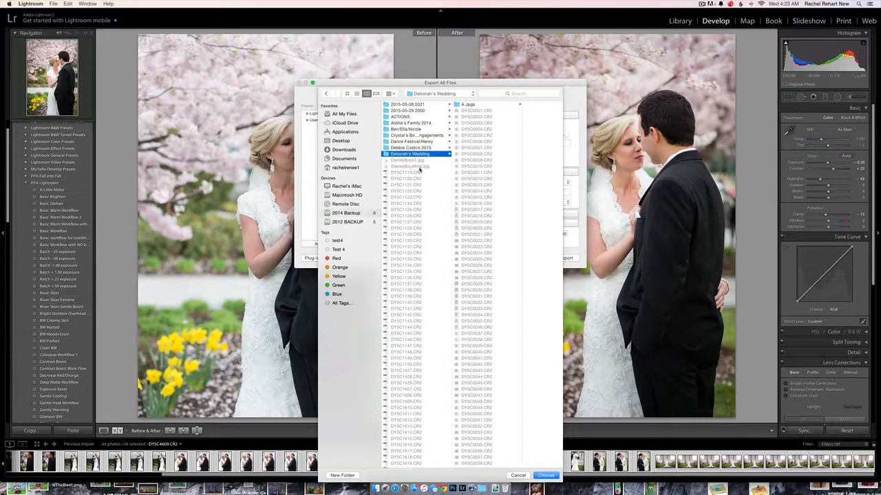
pyautogui.click(545, 476)
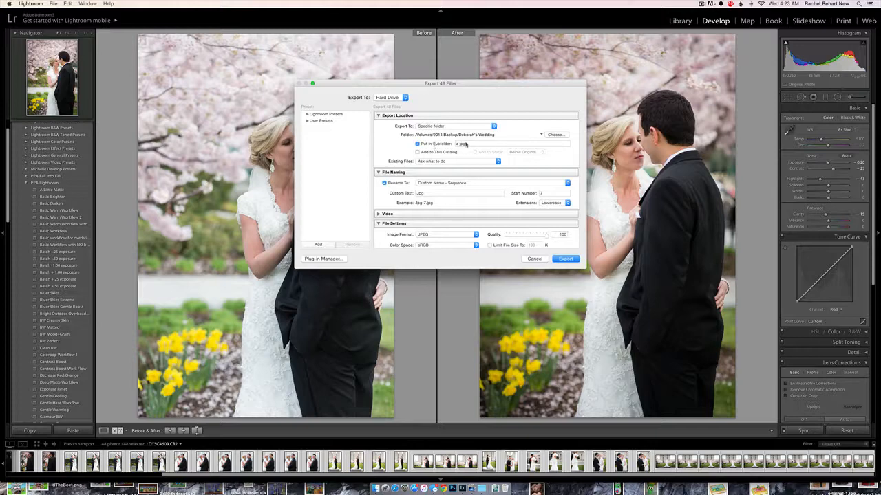
# - Name the export subfolder "Couple's Photos"
pyautogui.click(466, 143)
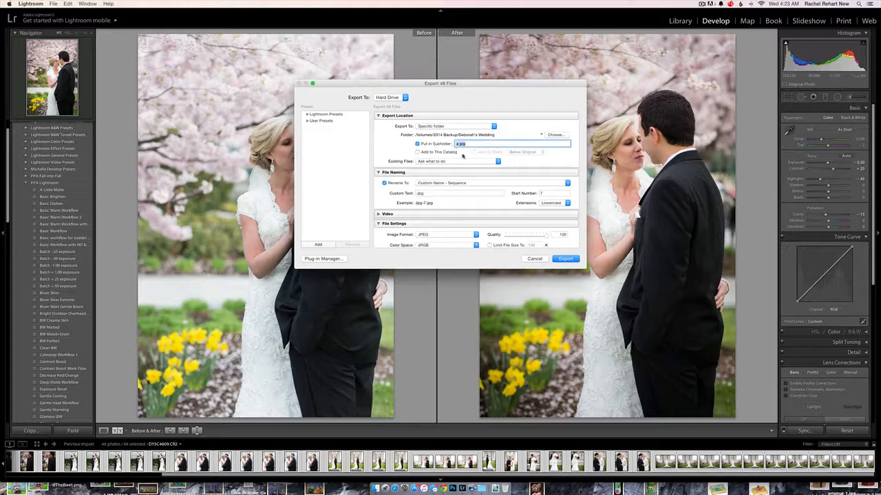
pyautogui.write("Couple's Photos")
pyautogui.click(521, 162)
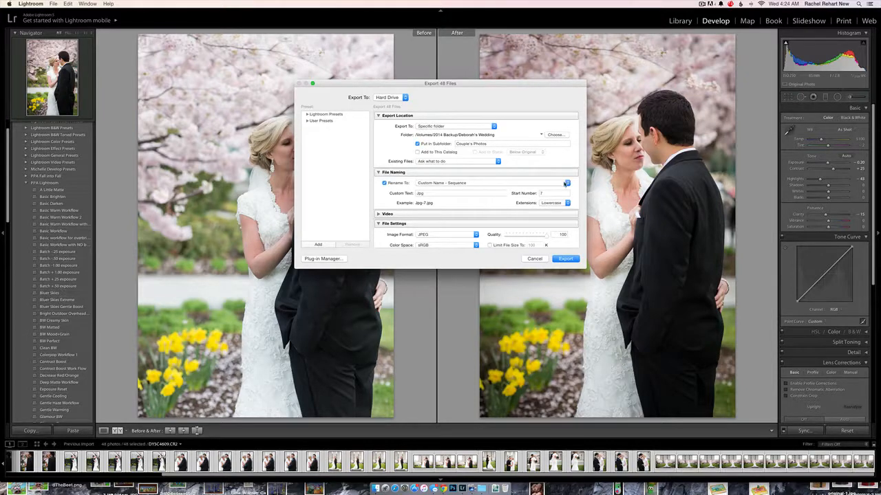
# - Keep the Custom Name - Sequence renaming and set the custom text to "Couples" with start number 1
pyautogui.click(566, 183)
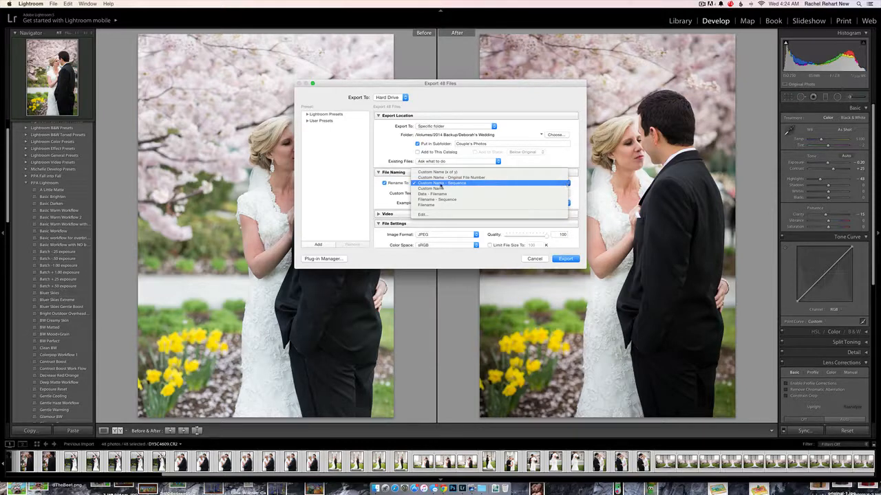
pyautogui.click(443, 183)
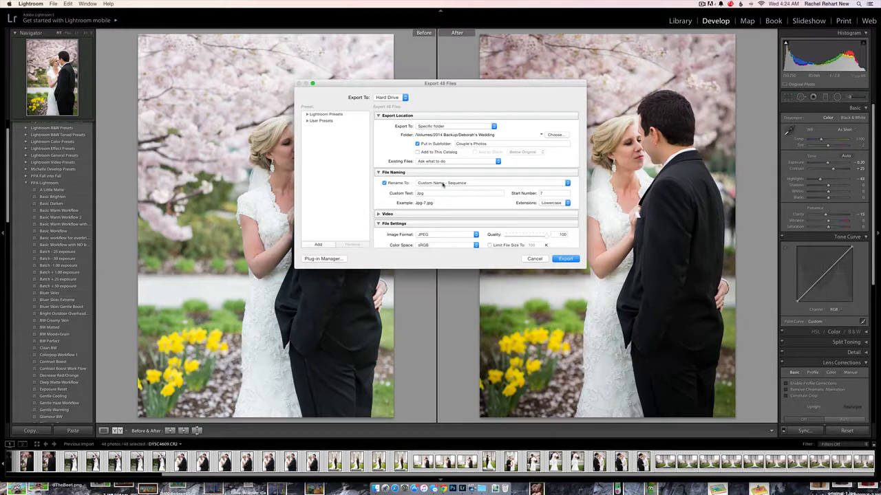
pyautogui.doubleClick(420, 194)
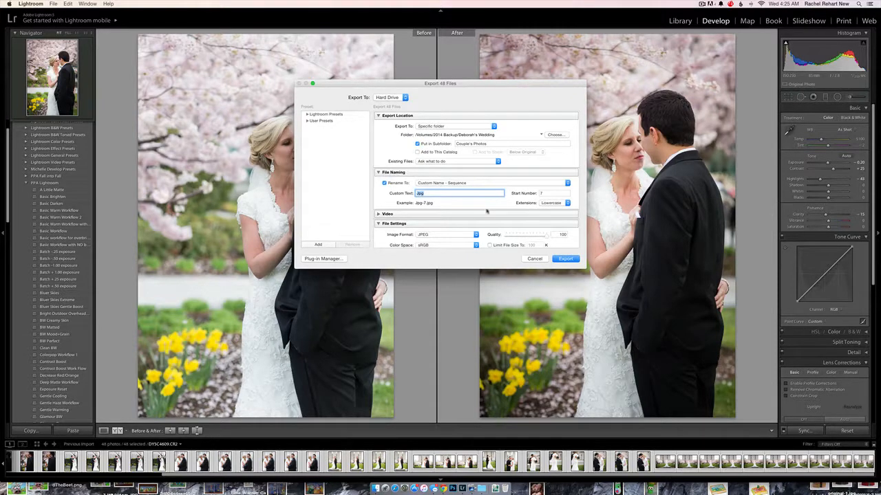
pyautogui.press('BackSpace')
pyautogui.write('De')
pyautogui.press('BackSpace')
pyautogui.press('BackSpace')
pyautogui.write('Couples')
pyautogui.doubleClick(542, 193)
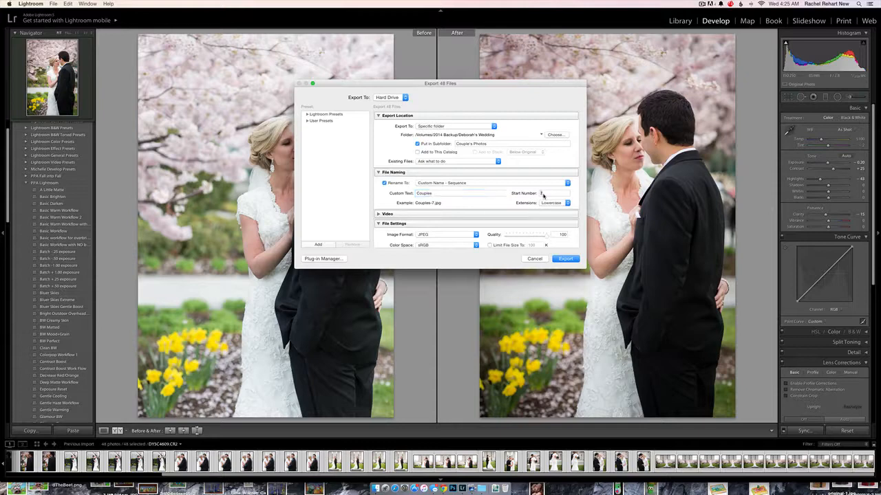
pyautogui.write('1')
# - Check the file, sizing, sharpening, metadata, watermark and post-processing settings and export the selected photos as JPEGs
pyautogui.scroll(-2, 533, 229)
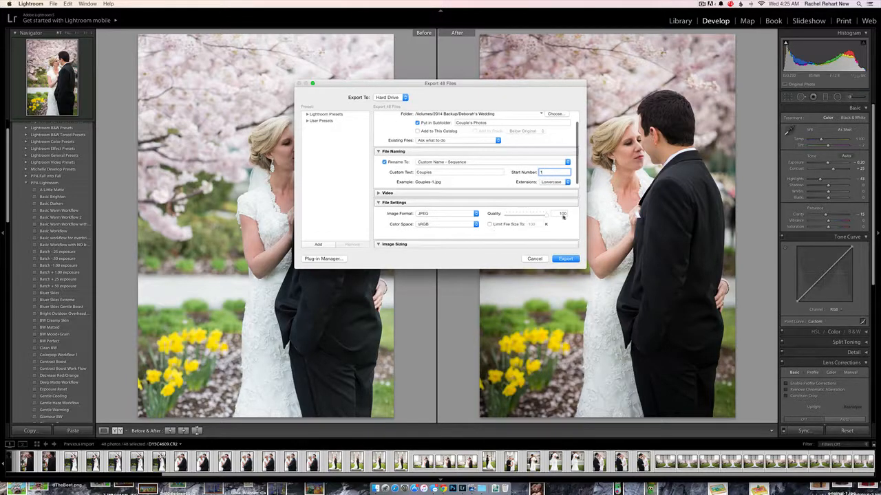
pyautogui.scroll(-4, 564, 227)
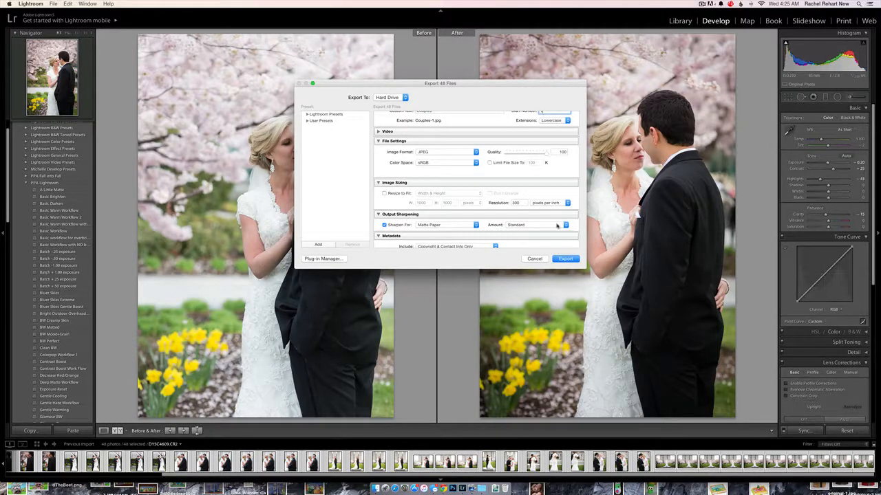
pyautogui.scroll(-3, 522, 238)
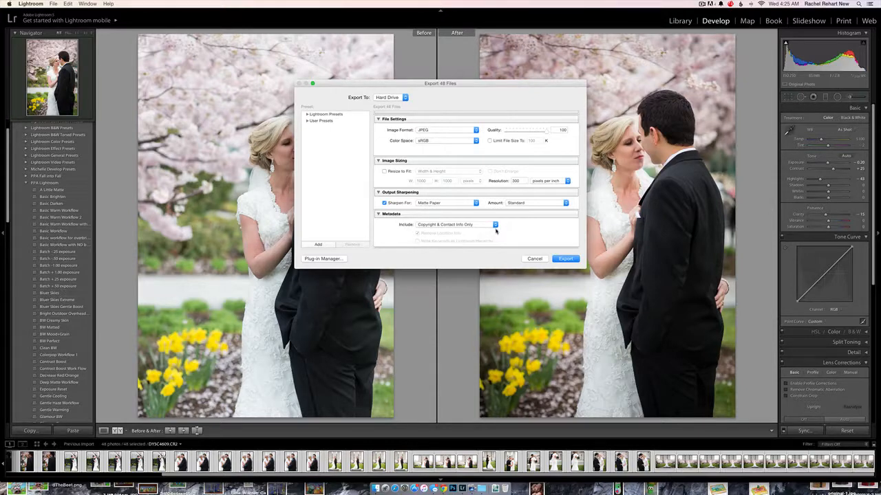
pyautogui.scroll(-5, 535, 239)
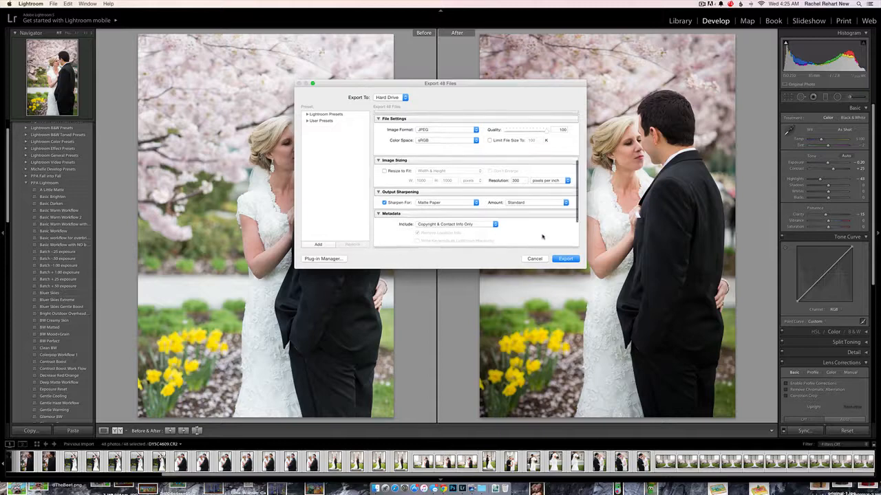
pyautogui.scroll(-1, 542, 237)
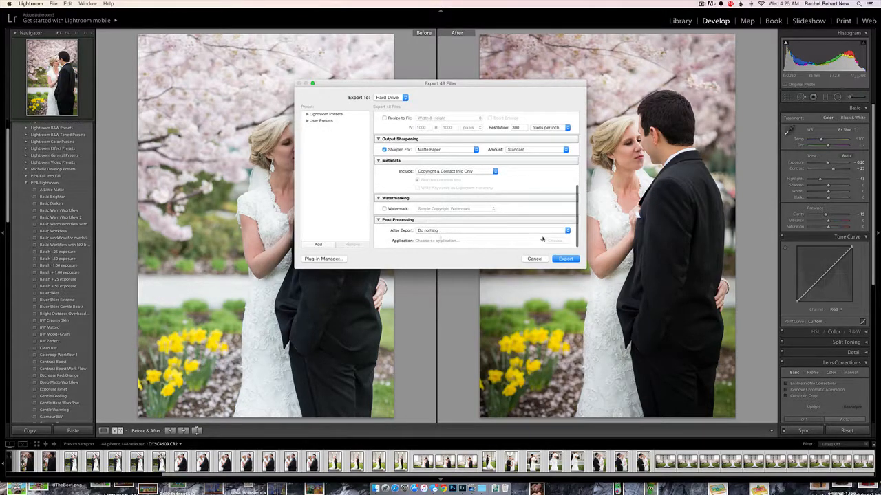
pyautogui.scroll(10, 540, 233)
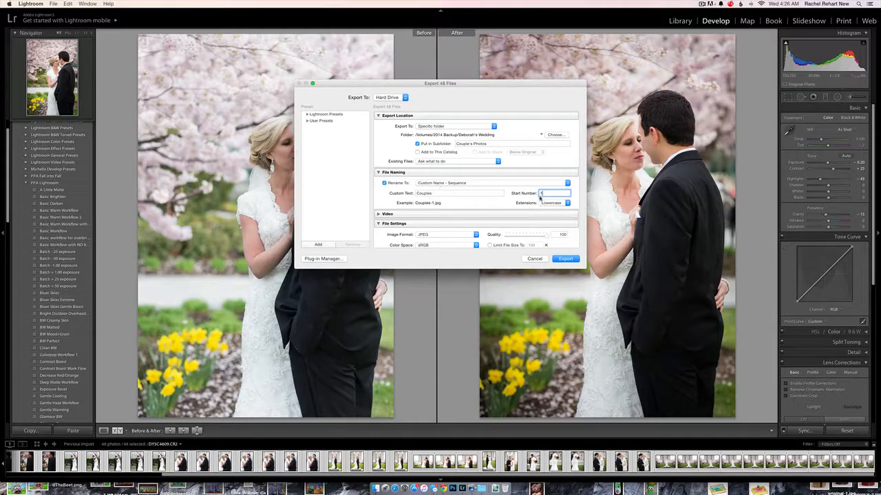
pyautogui.scroll(-1, 495, 210)
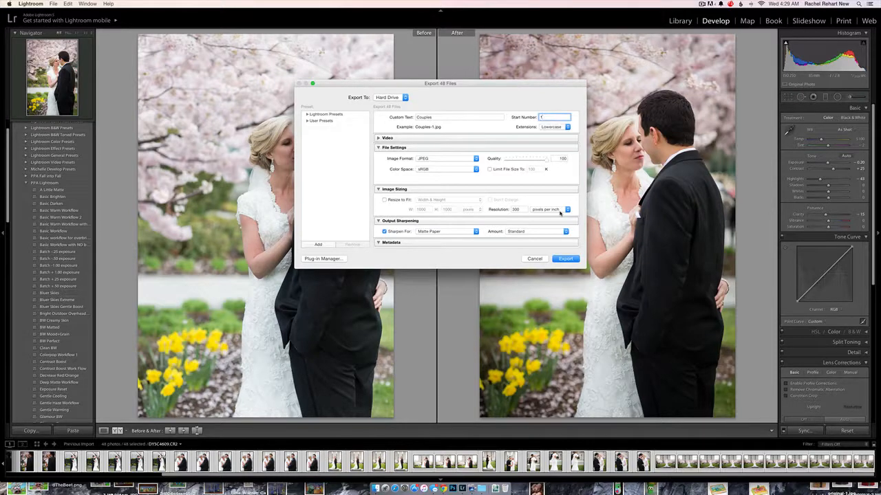
pyautogui.click(565, 258)
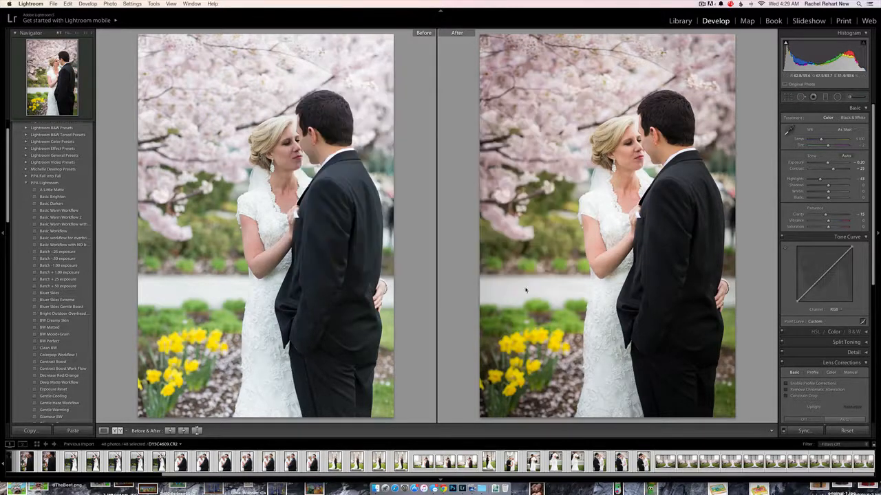